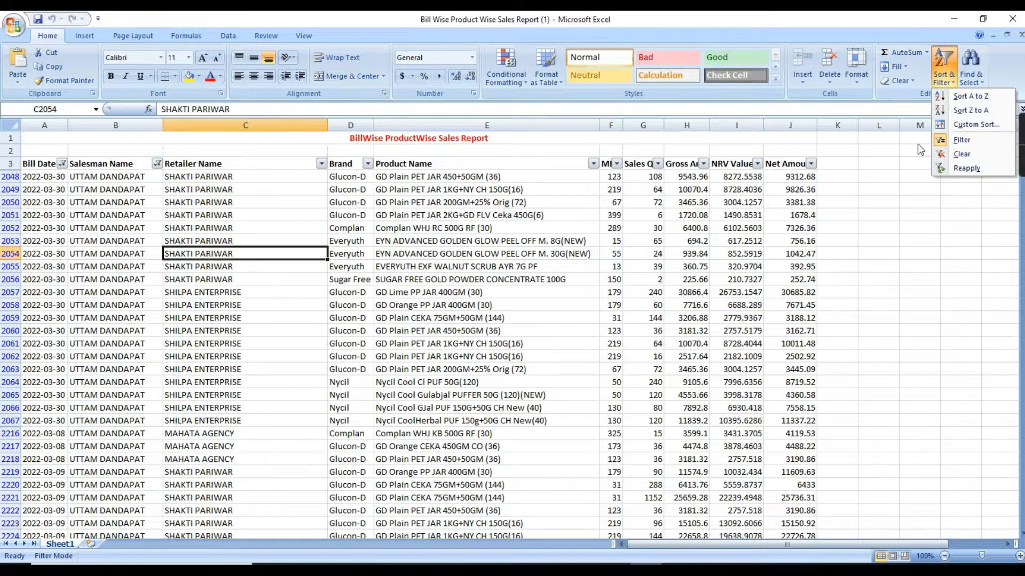
Step: Extend the Salesman Name filter to also include the third and fourth salesmen in the list
click(788, 218)
click(157, 163)
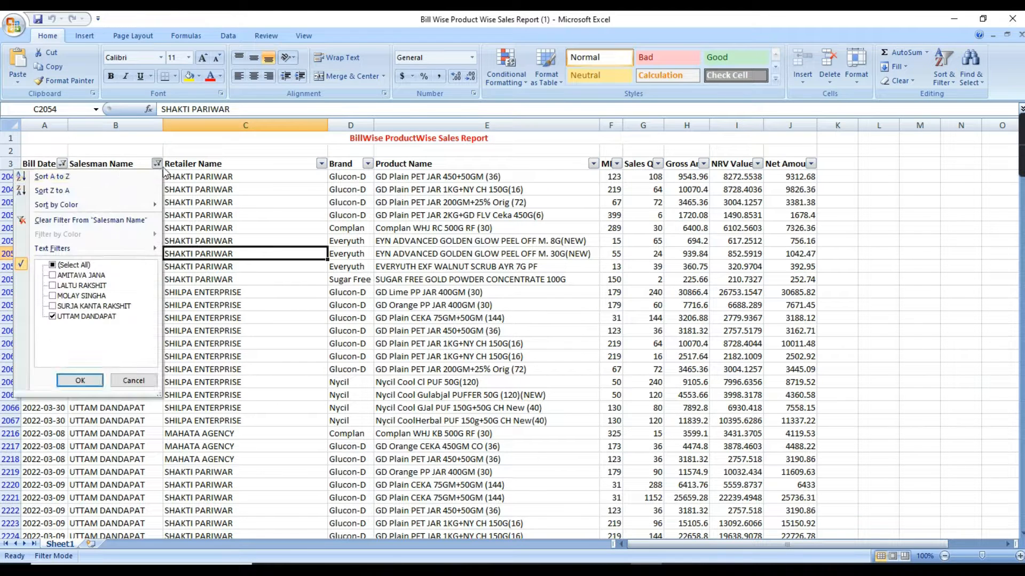
click(83, 305)
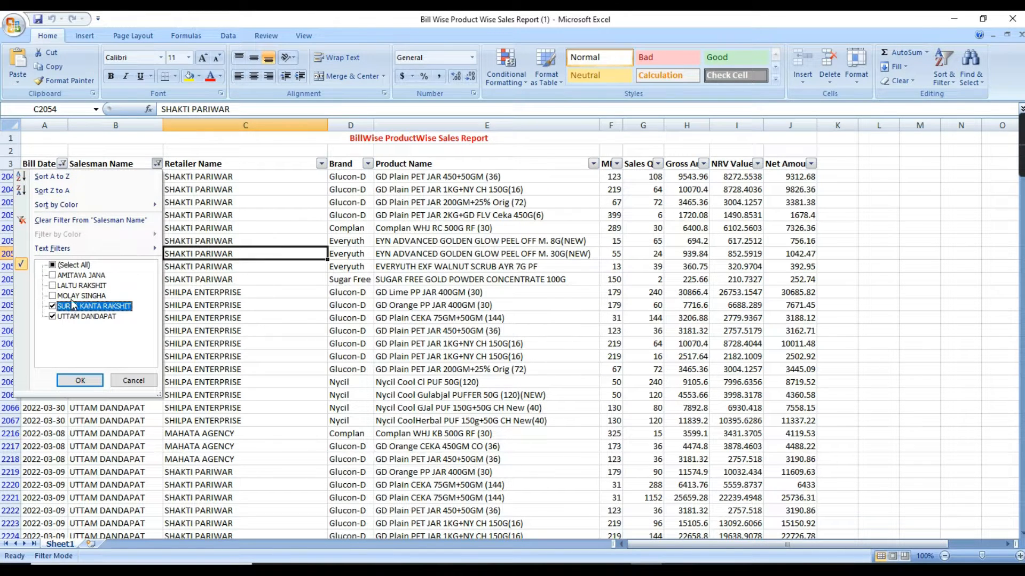
click(75, 296)
click(79, 379)
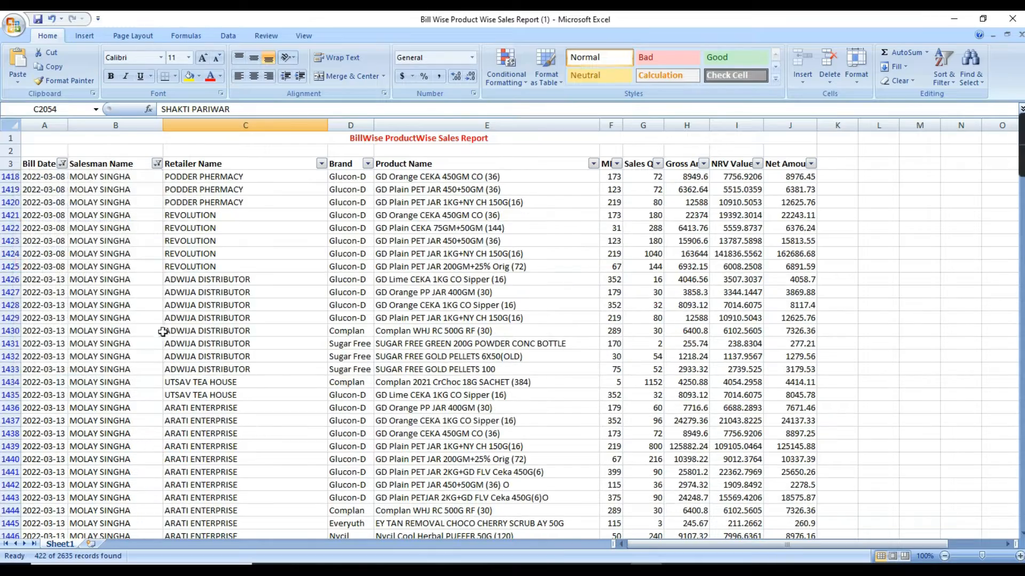
scroll(181, 226, up, 10)
scroll(181, 225, down, 10)
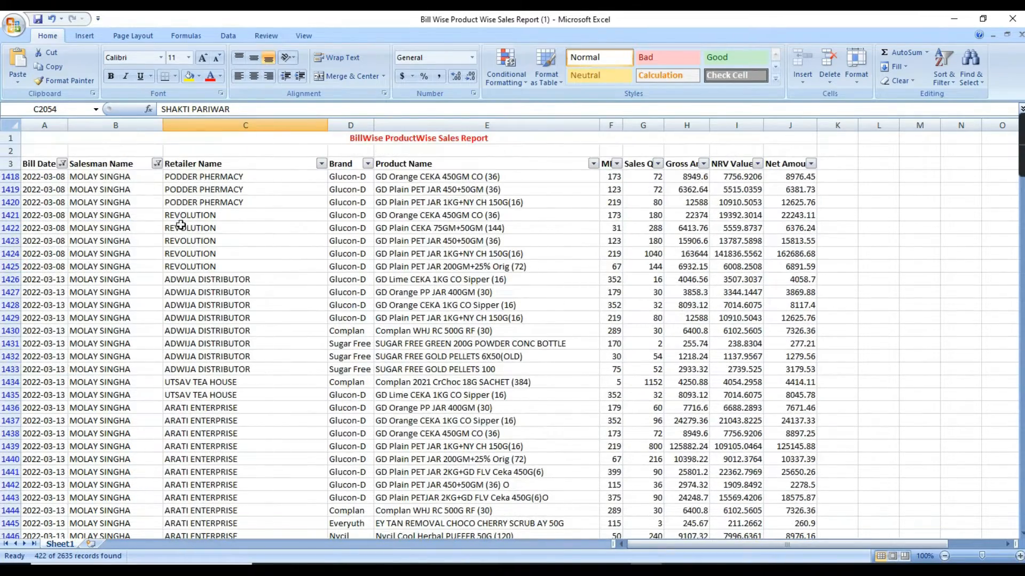
Step: Filter the Salesman Name column to show only the last salesman in the list
click(157, 164)
click(56, 265)
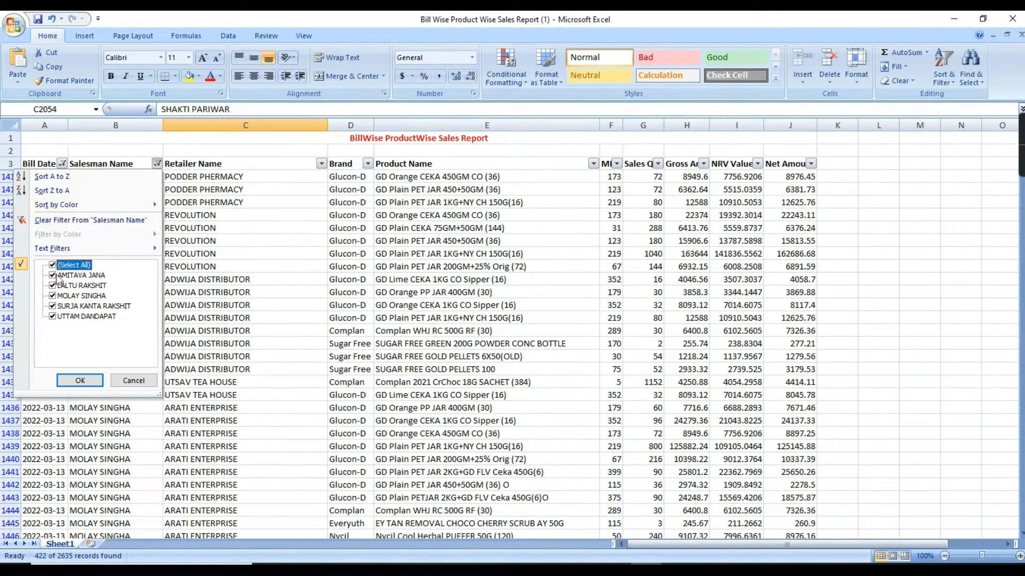
click(74, 266)
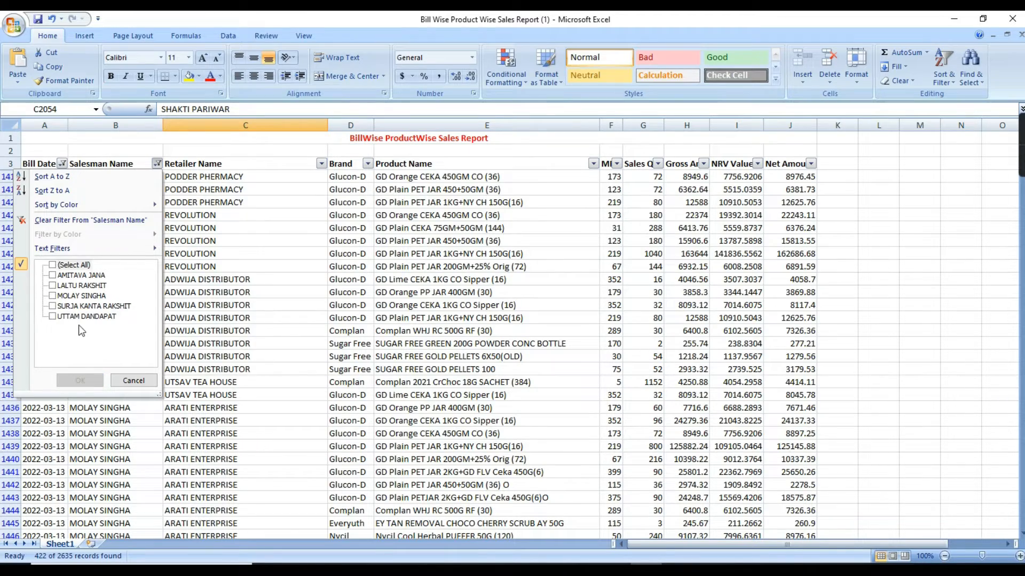
click(80, 317)
click(80, 381)
scroll(115, 254, down, 8)
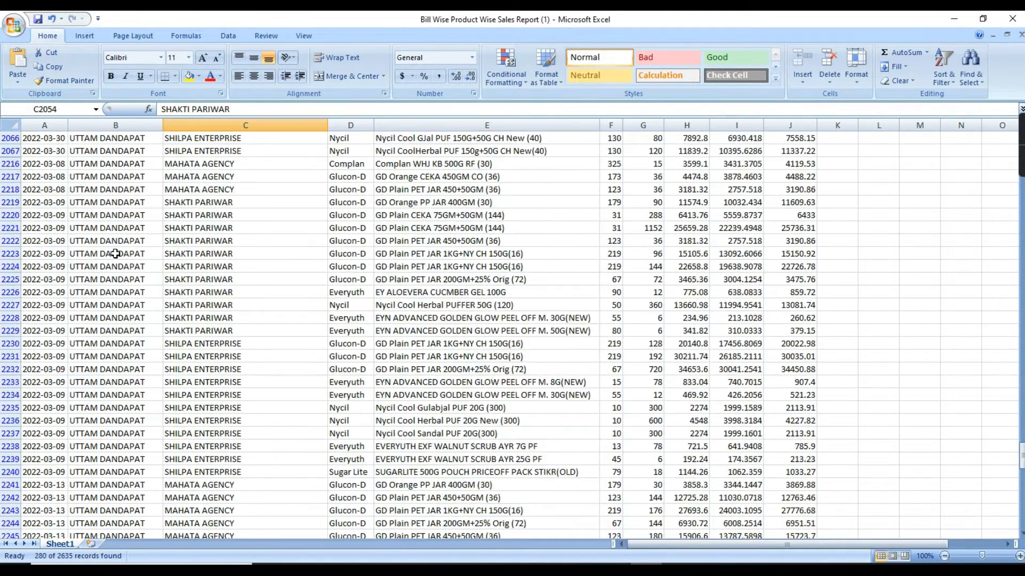
scroll(115, 253, up, 6)
Step: Filter the Brand column to show only Complan
click(349, 240)
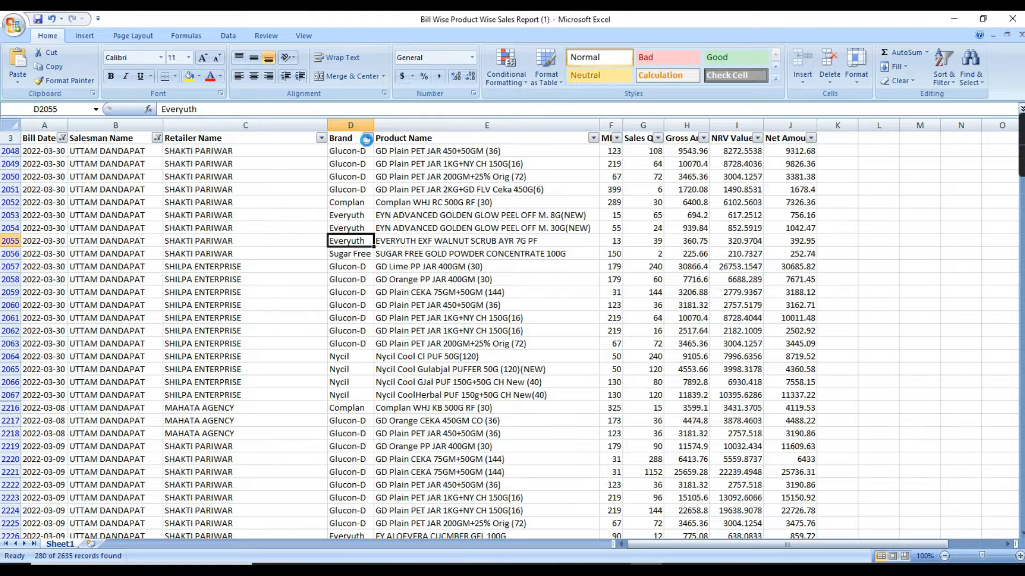
click(367, 139)
click(266, 240)
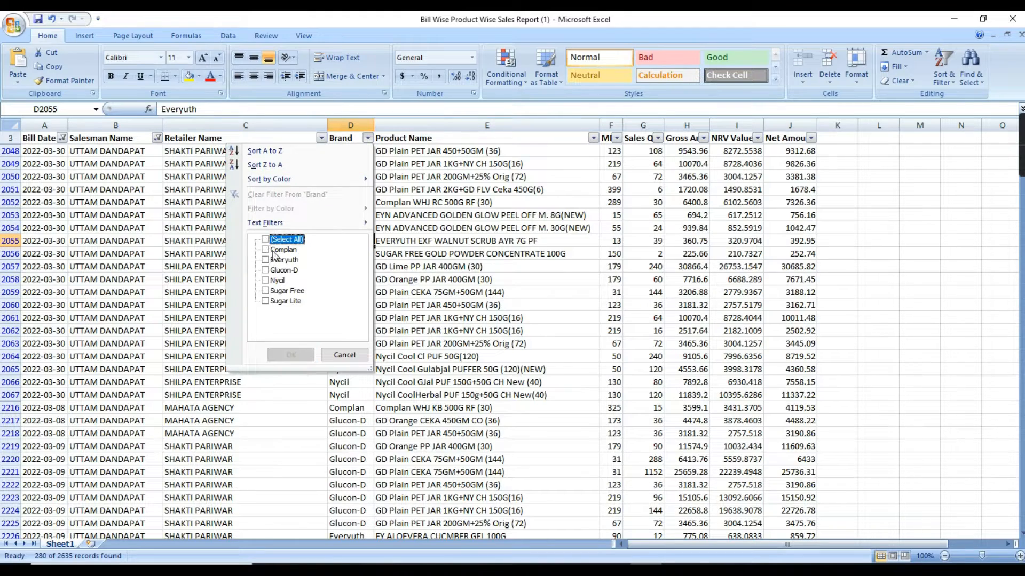
click(266, 249)
click(291, 355)
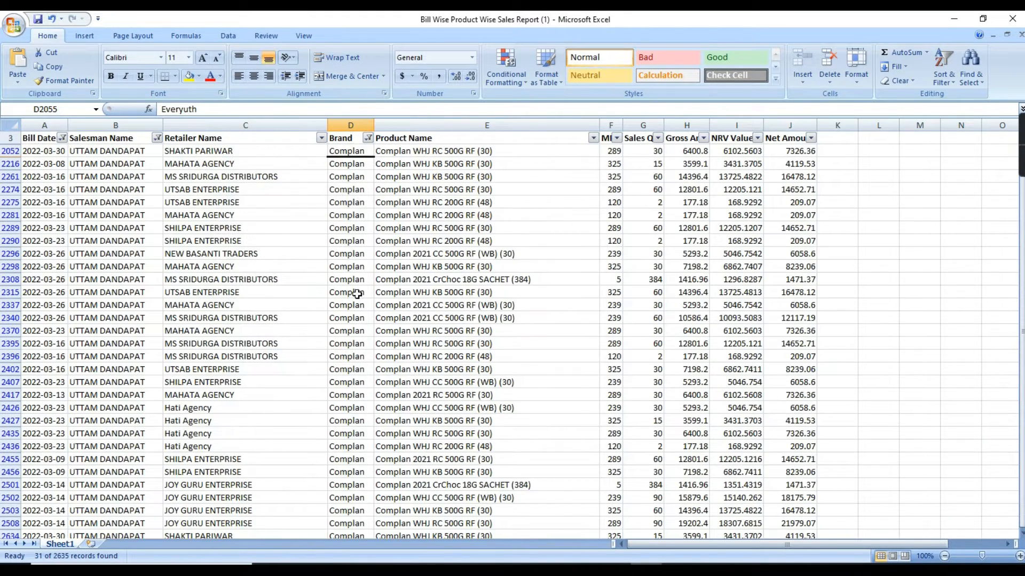
scroll(355, 293, down, 2)
scroll(369, 320, up, 2)
Step: Reset the Brand filter to include all brands
click(367, 138)
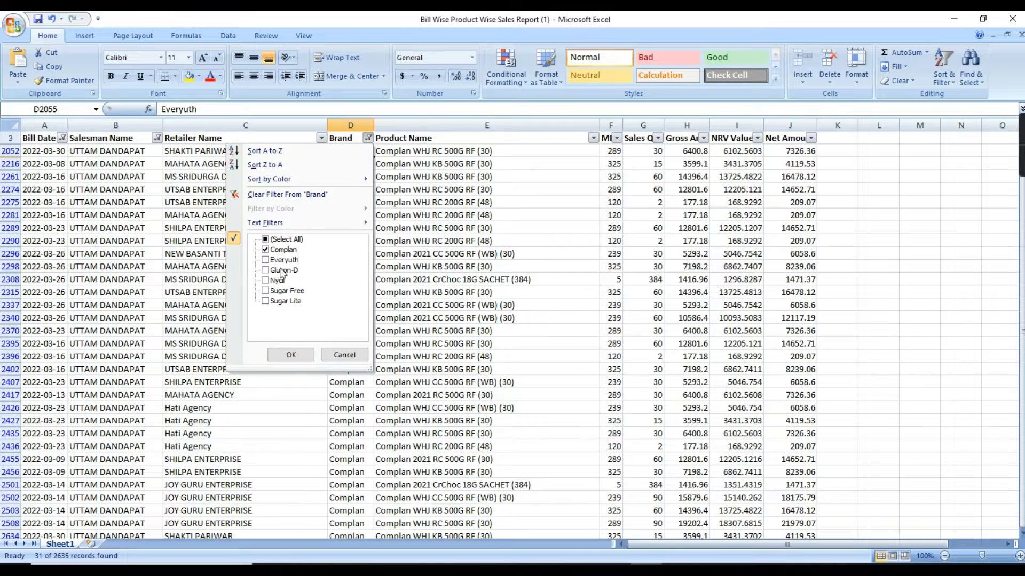
click(265, 239)
click(290, 355)
scroll(380, 338, down, 5)
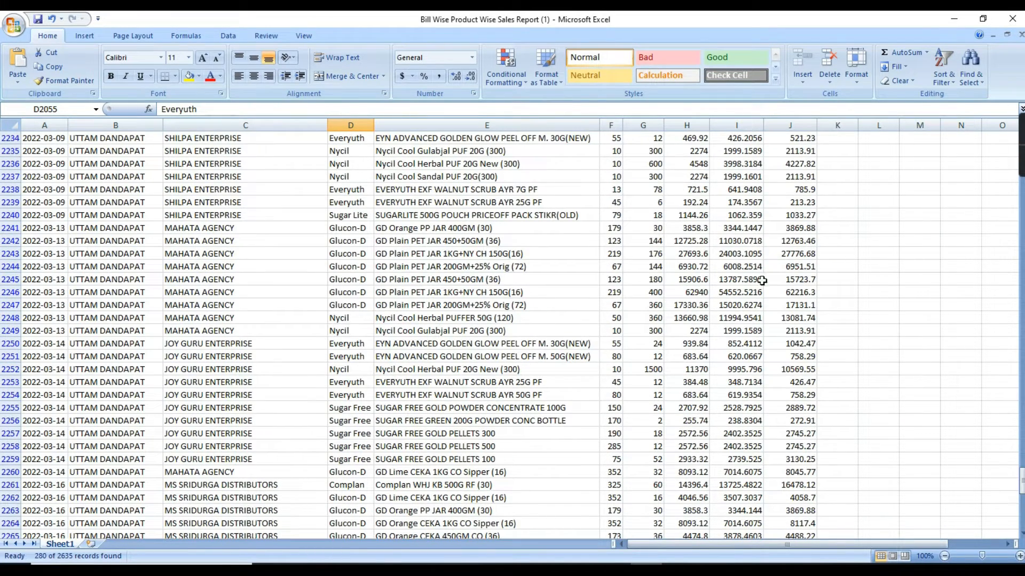
scroll(742, 292, up, 13)
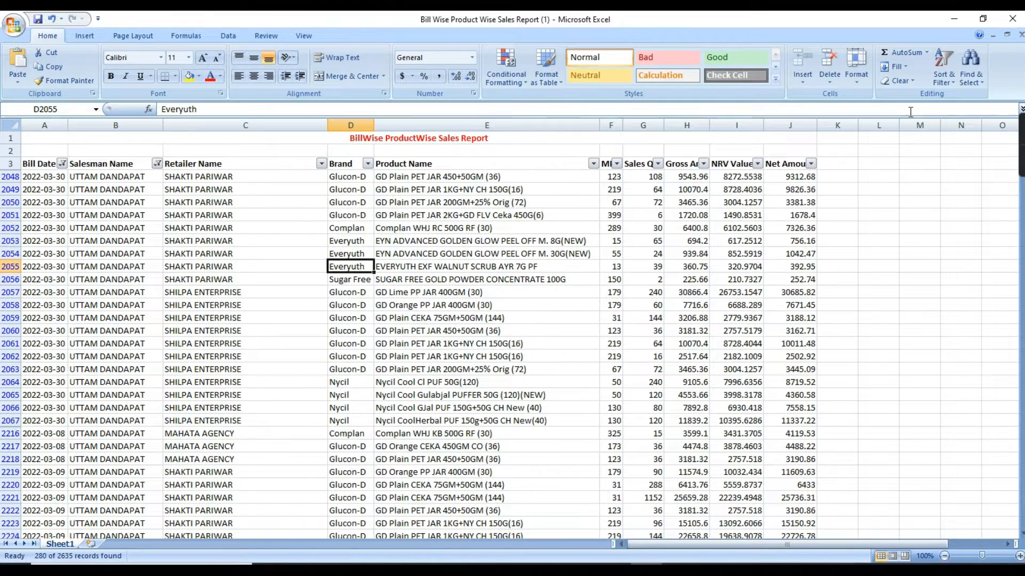
Step: Turn off filtering for the sales report so that all records are shown
click(955, 77)
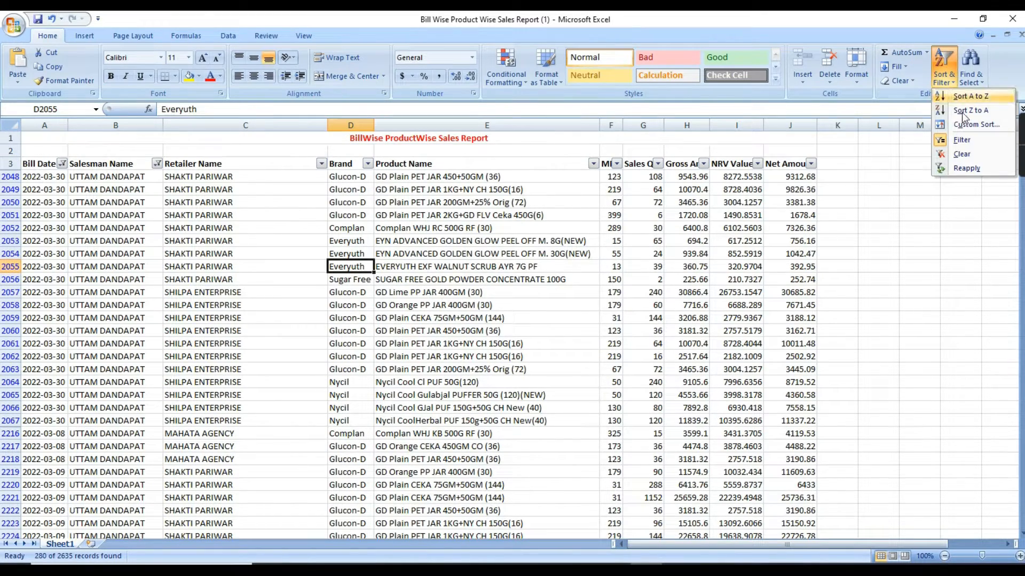
click(963, 141)
click(639, 356)
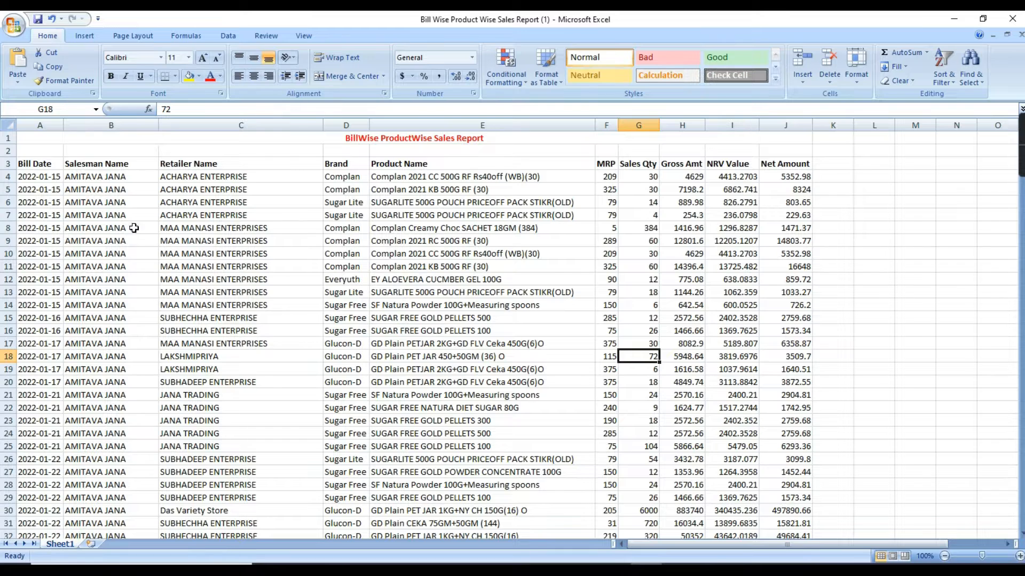
Step: Create a pivot table on a new worksheet from the sales data range Sheet1!$A$3:$J$2638
click(316, 264)
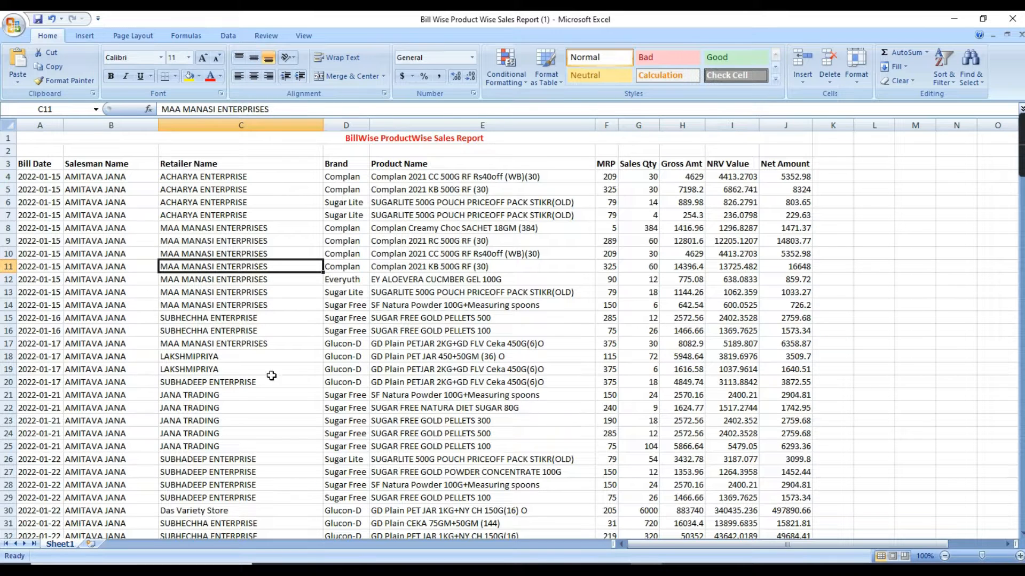
click(87, 35)
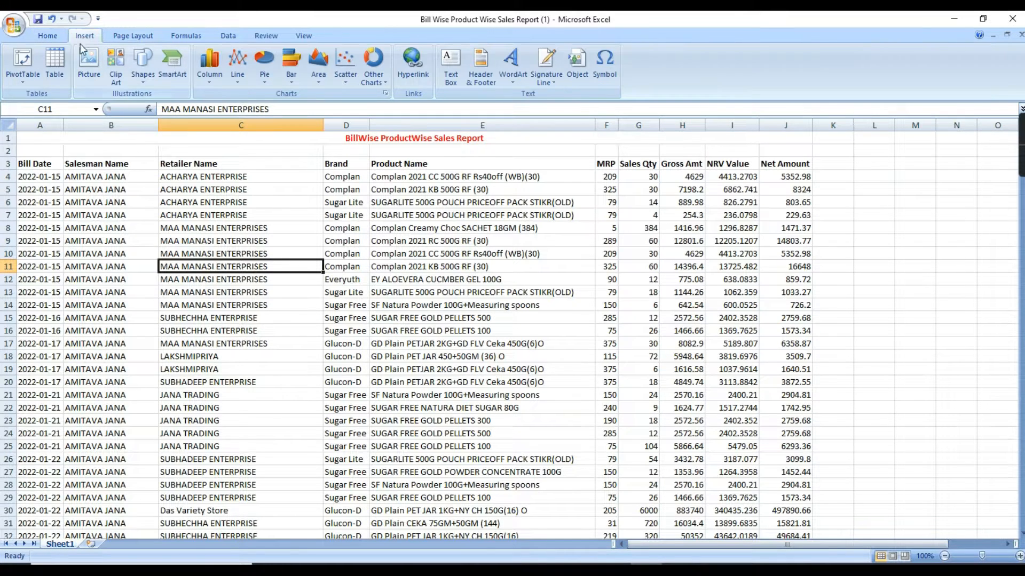
click(22, 82)
click(37, 109)
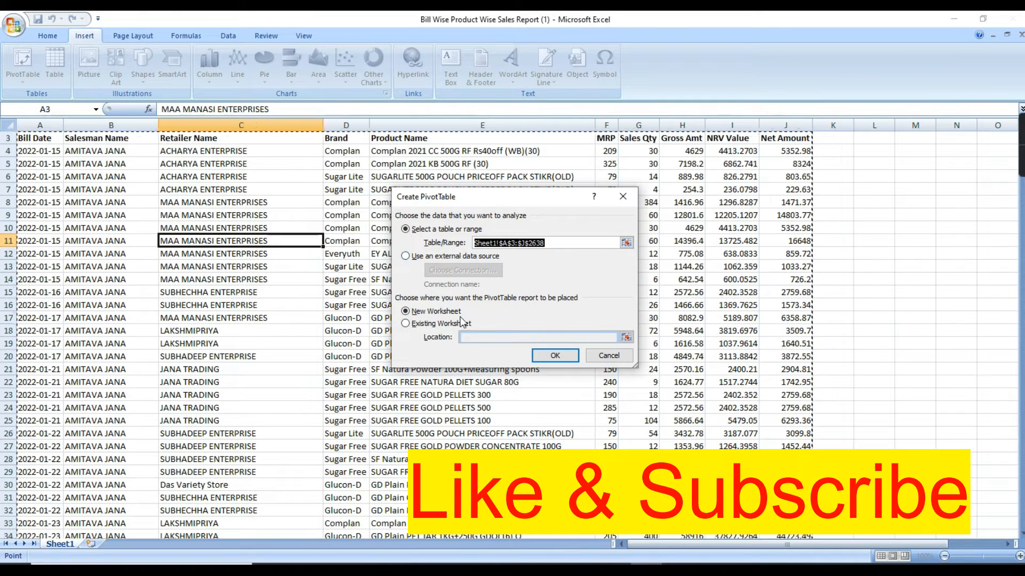
click(405, 311)
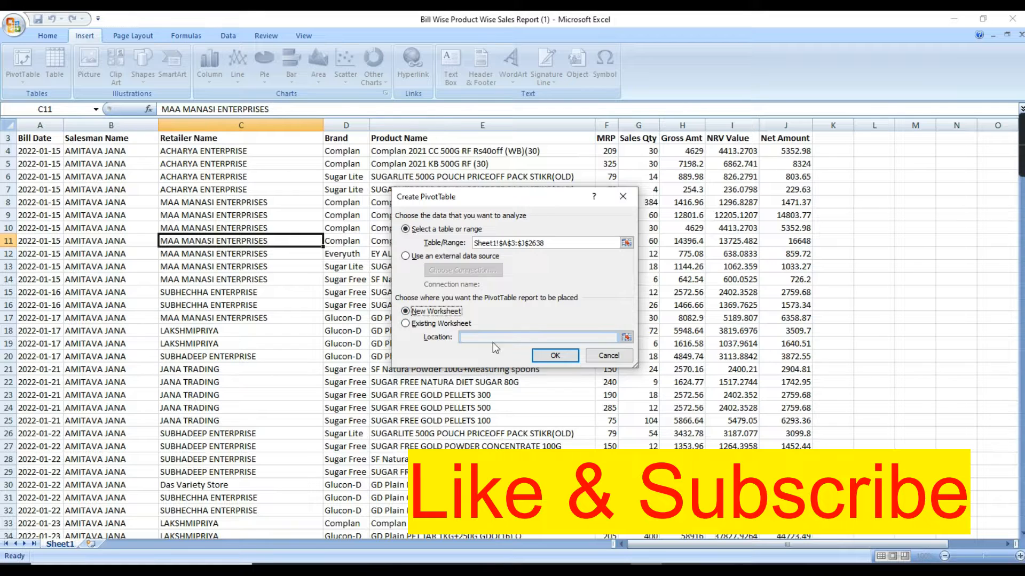
click(554, 356)
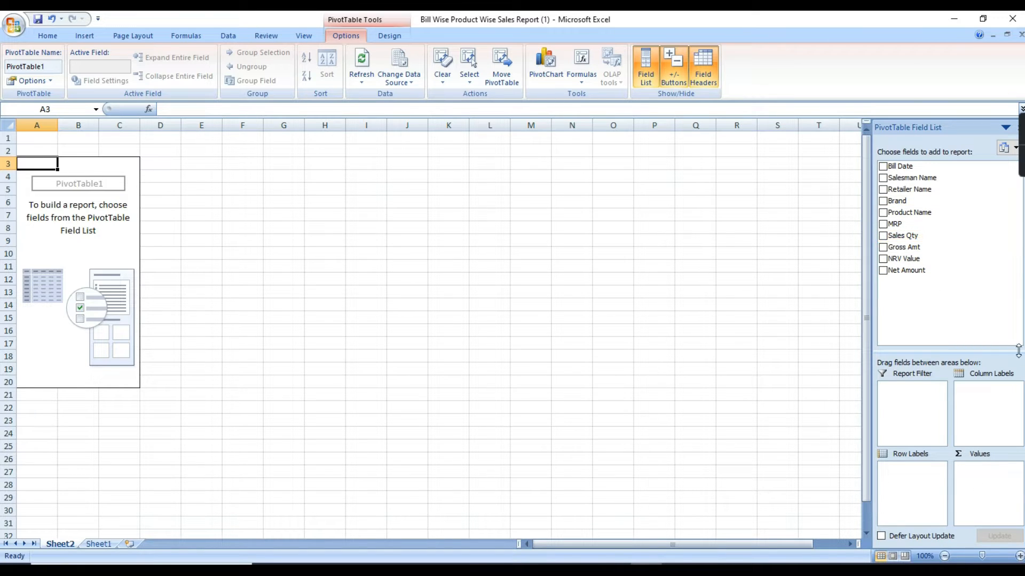
Step: Add the Salesman Name field as the pivot table's report filter and view its list of choices
click(914, 416)
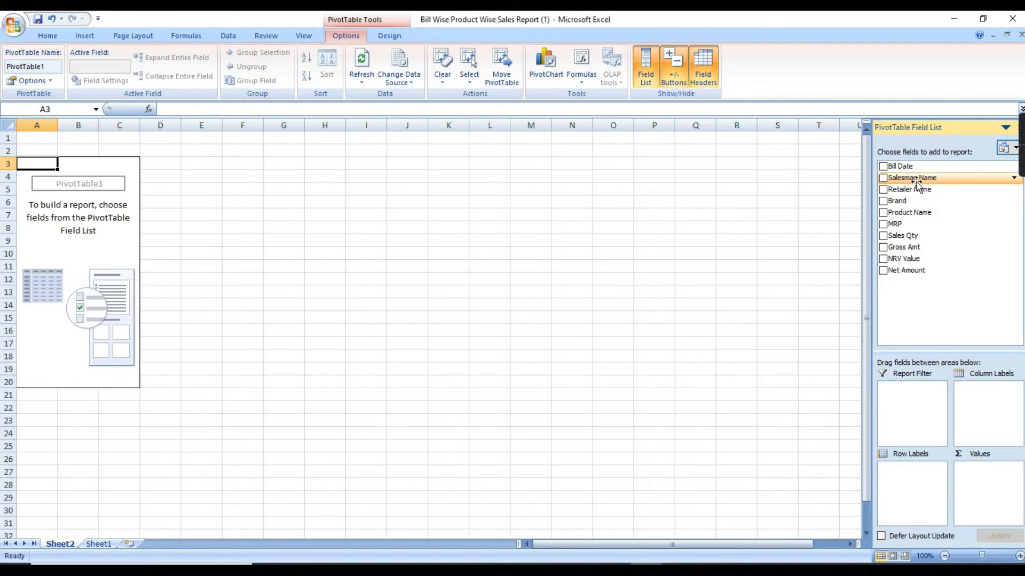
drag(917, 178, 910, 399)
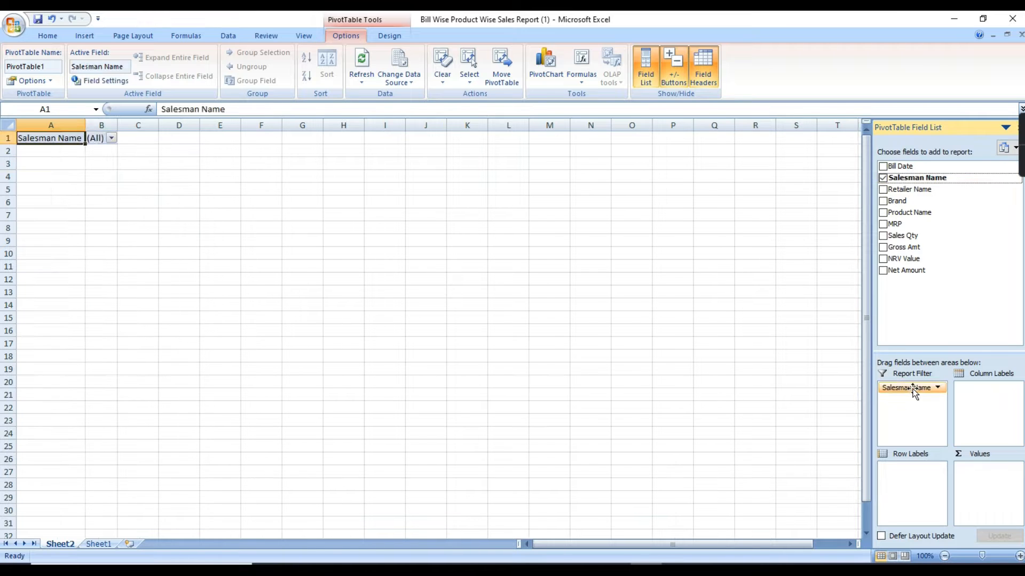
click(112, 138)
click(64, 286)
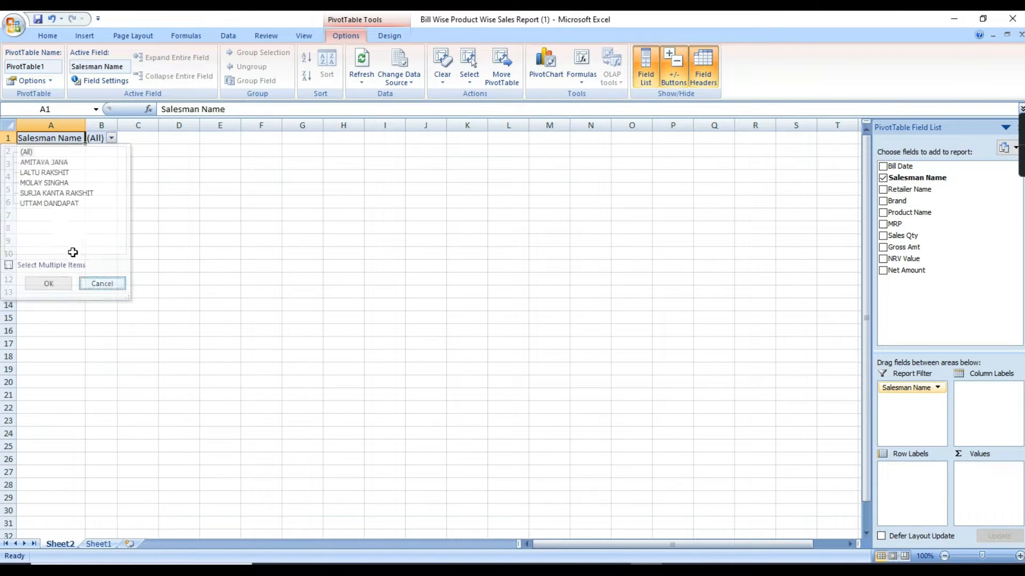
Step: Add the Brand field to the pivot table as column labels
click(994, 402)
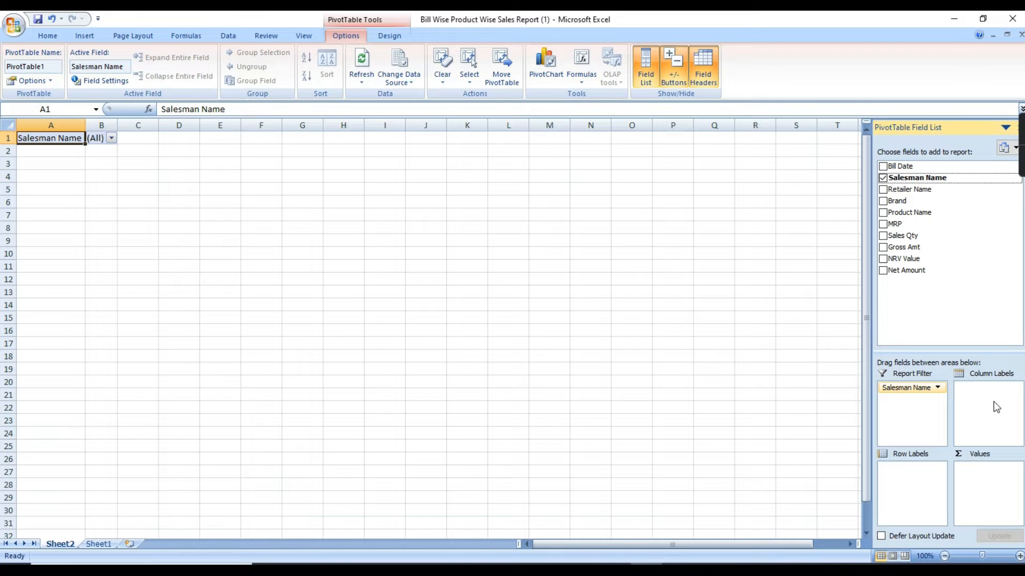
drag(110, 167, 508, 174)
click(531, 265)
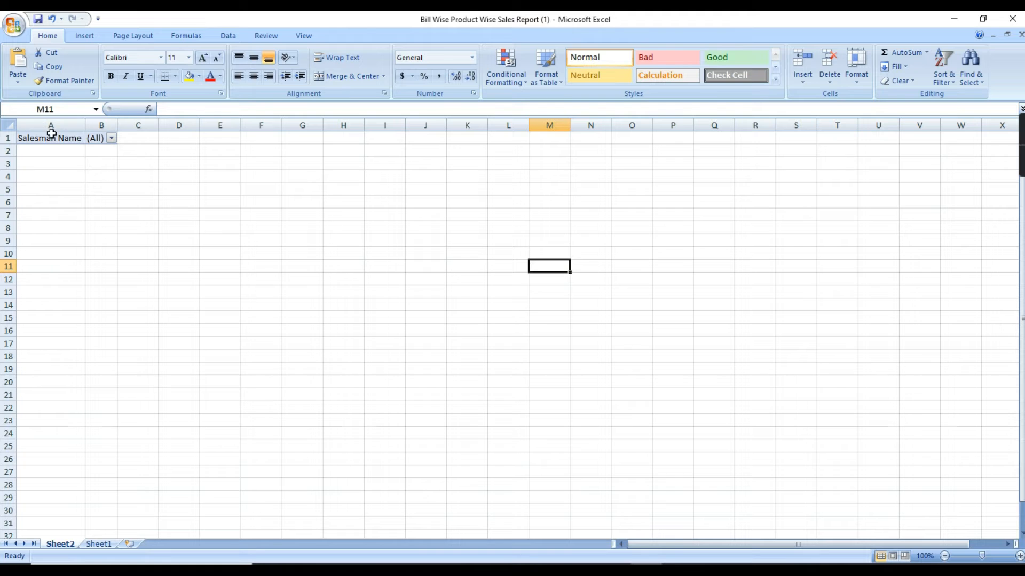
click(51, 137)
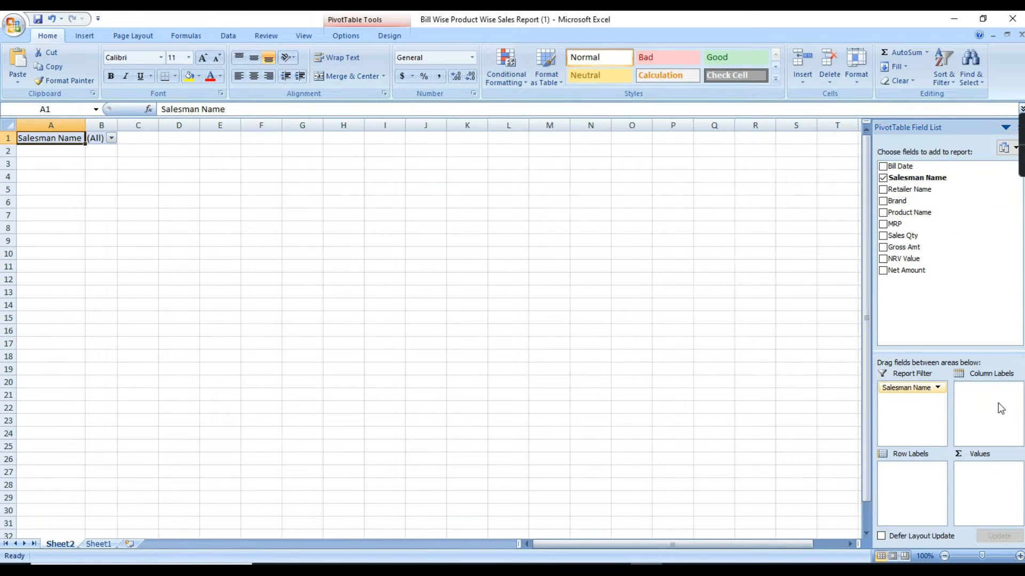
drag(898, 201, 1001, 408)
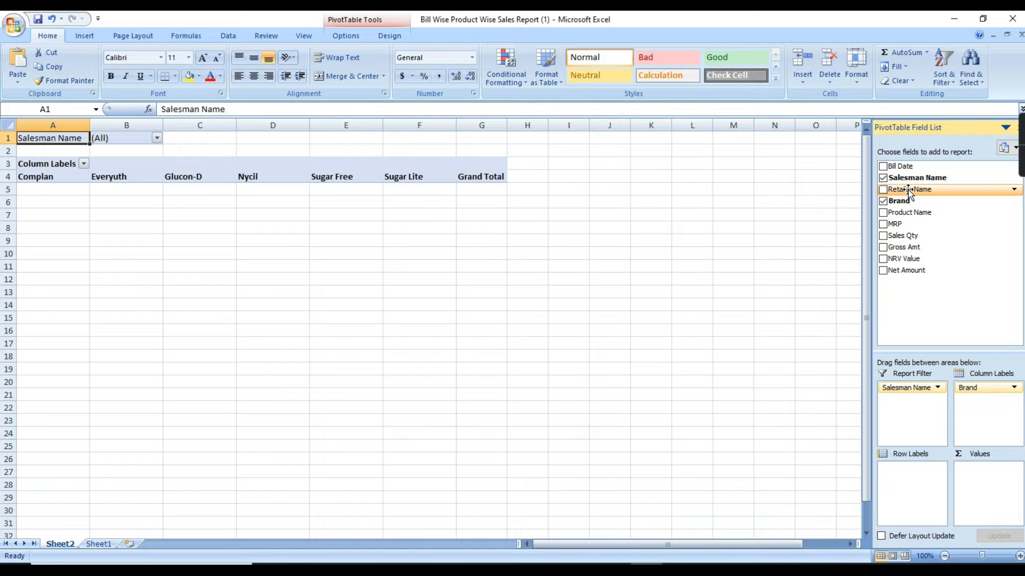
Step: Add Retailer Name as row labels and Net Amount as summed values in the pivot table
drag(908, 190, 907, 480)
scroll(61, 331, down, 15)
scroll(67, 340, up, 15)
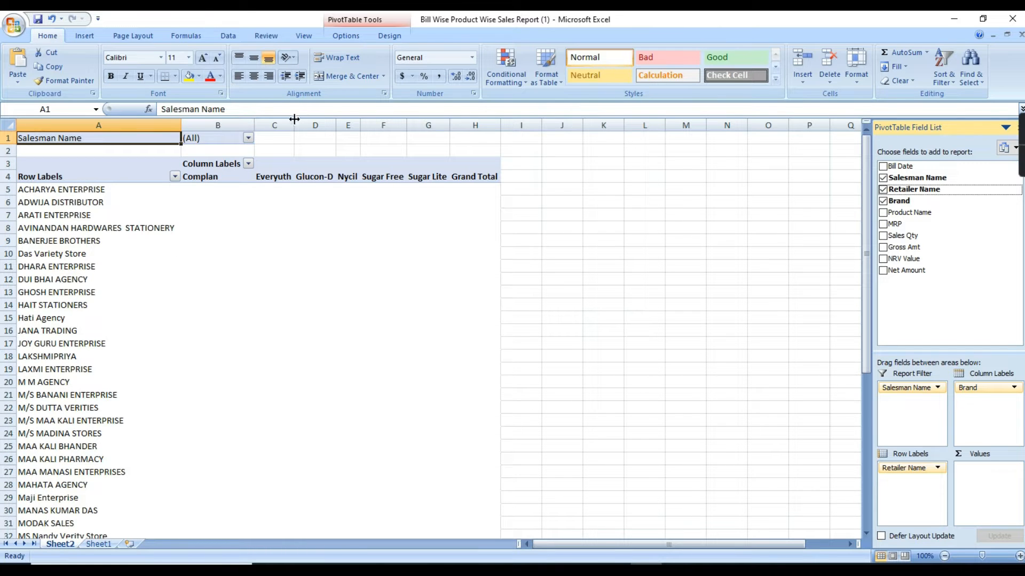
drag(294, 119, 532, 126)
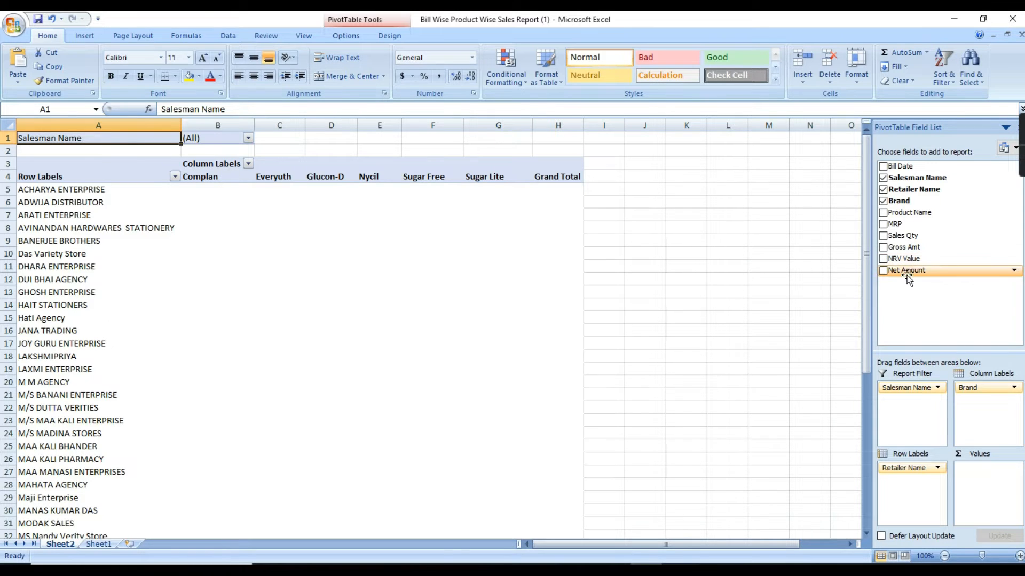
drag(900, 272, 976, 475)
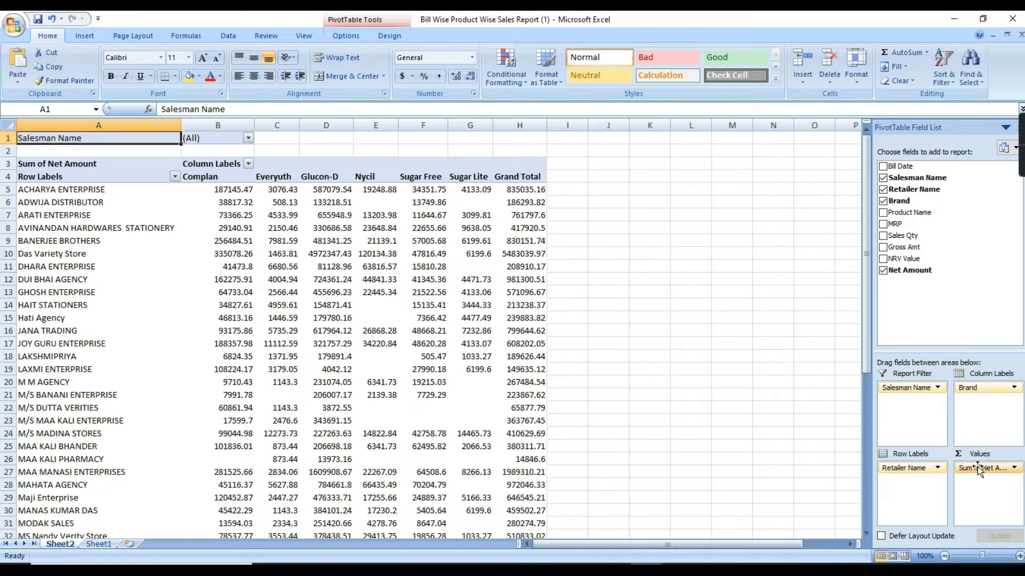
Step: Examine the net amounts per brand for the retailer in row 8 and look through the remaining retailers
click(42, 197)
click(48, 248)
click(56, 229)
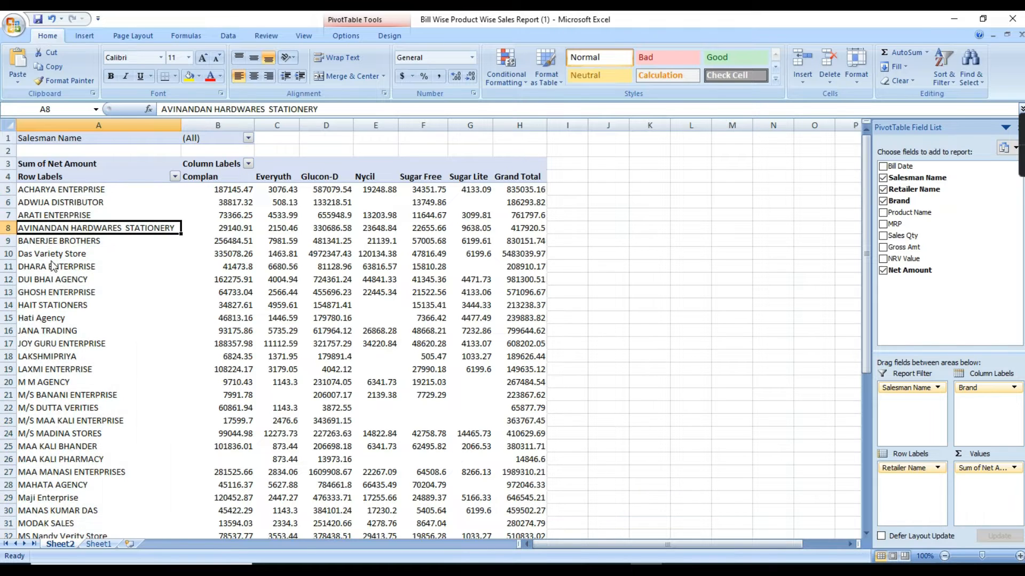
click(229, 228)
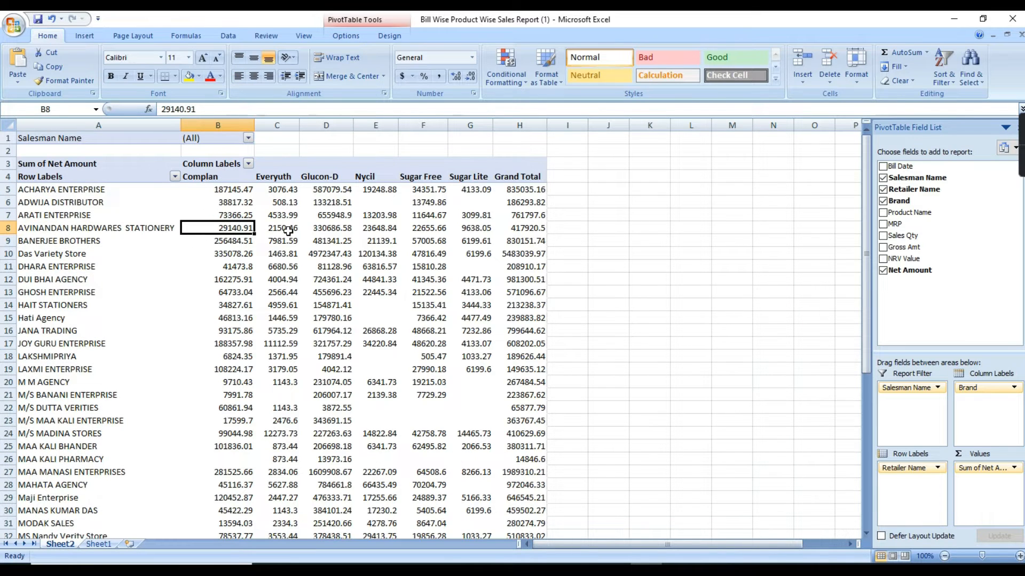
click(290, 228)
click(327, 240)
click(328, 227)
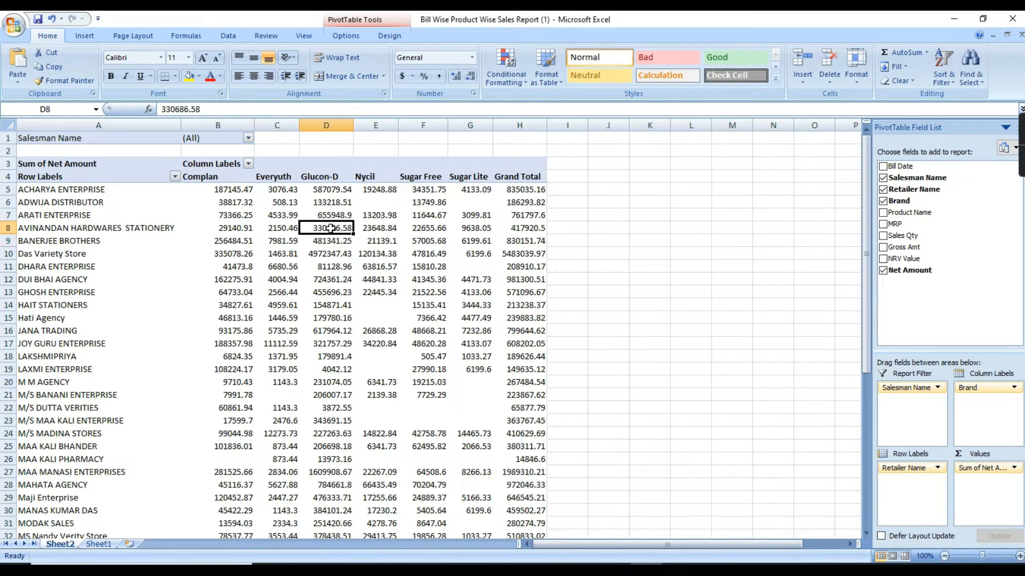
scroll(93, 267, down, 10)
scroll(106, 267, up, 10)
Step: Filter the pivot table by Salesman Name to show only the first salesman listed
click(248, 138)
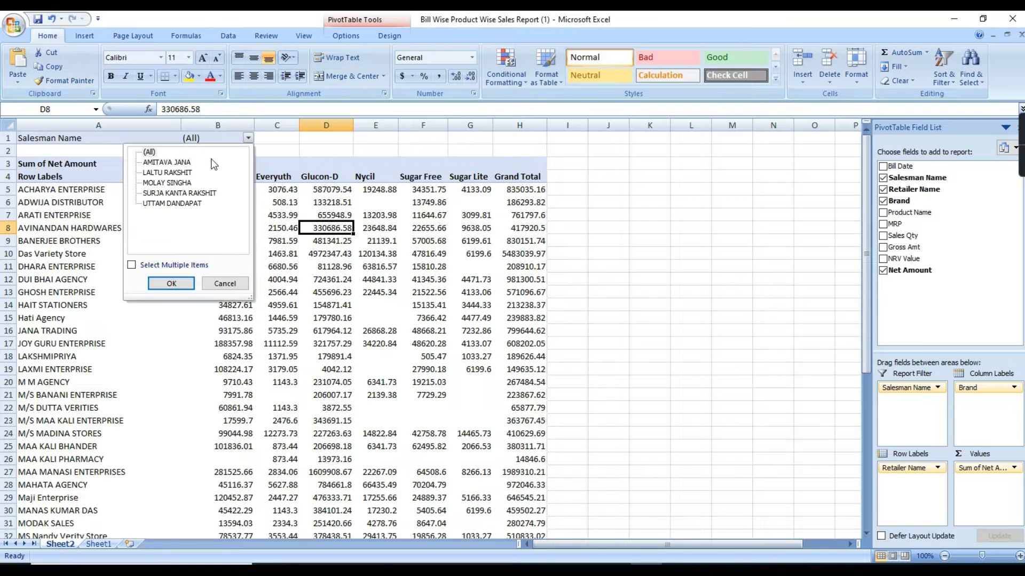
click(156, 204)
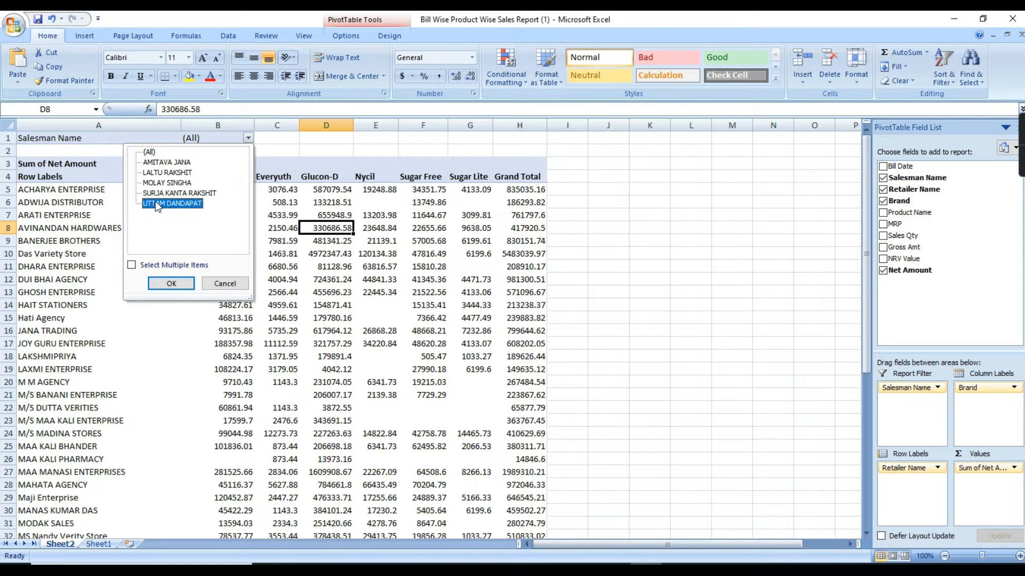
click(158, 175)
click(166, 164)
click(179, 289)
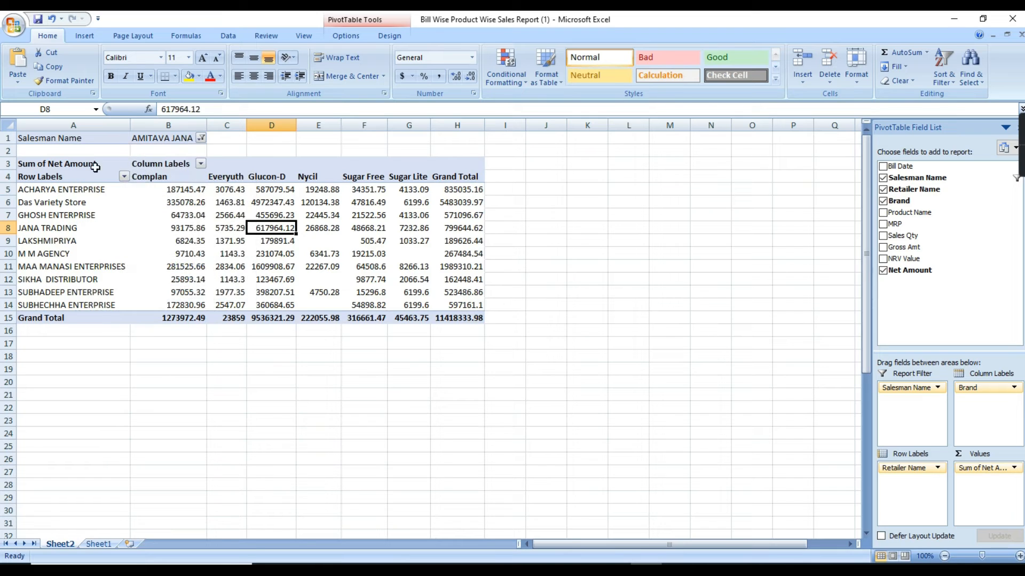
Step: Examine the filtered salesman's retailers and the net amount per brand for the retailer in row 5
drag(70, 190, 63, 303)
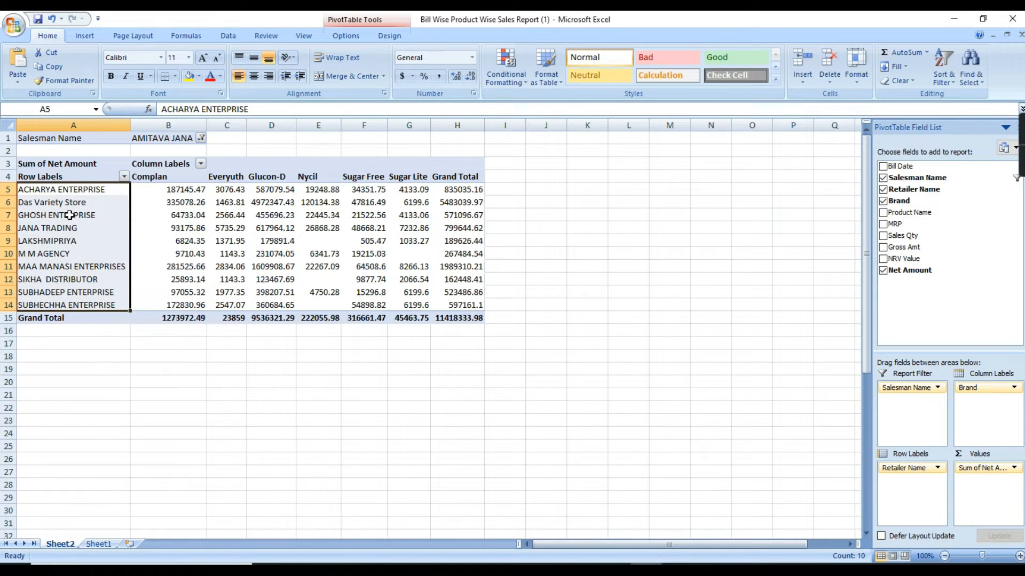
click(55, 195)
click(137, 190)
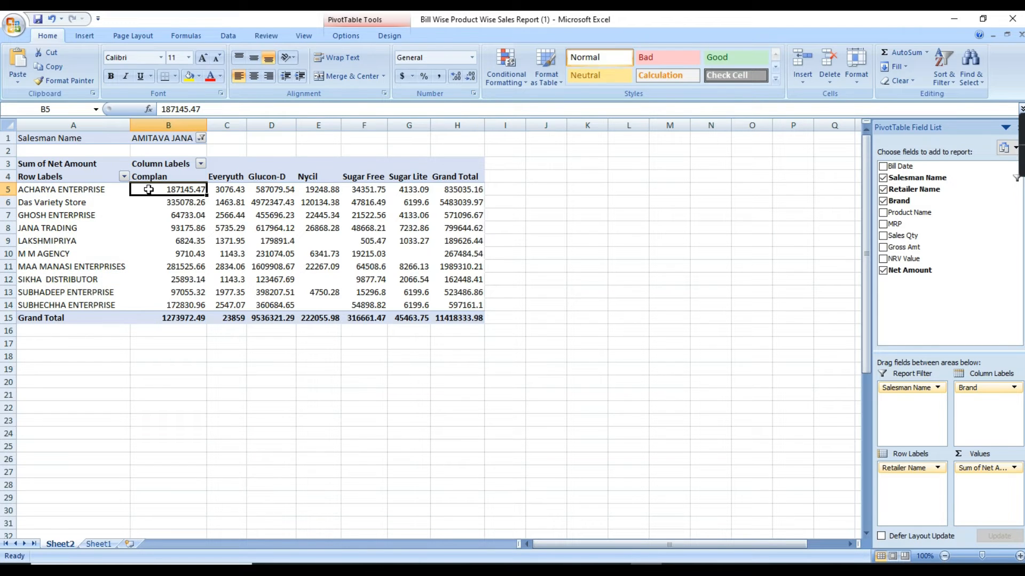
click(231, 191)
click(263, 194)
click(311, 193)
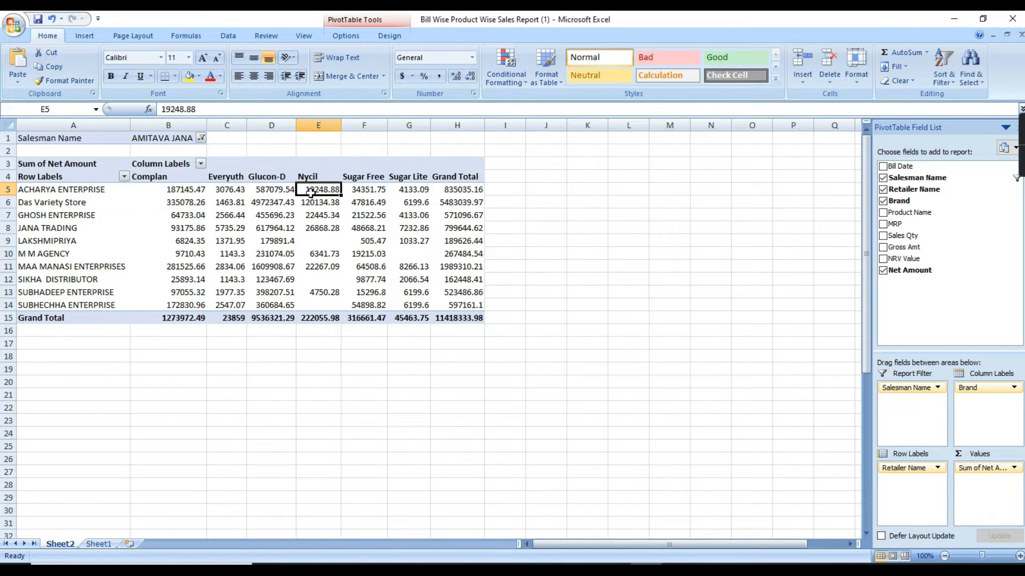
click(371, 189)
click(427, 191)
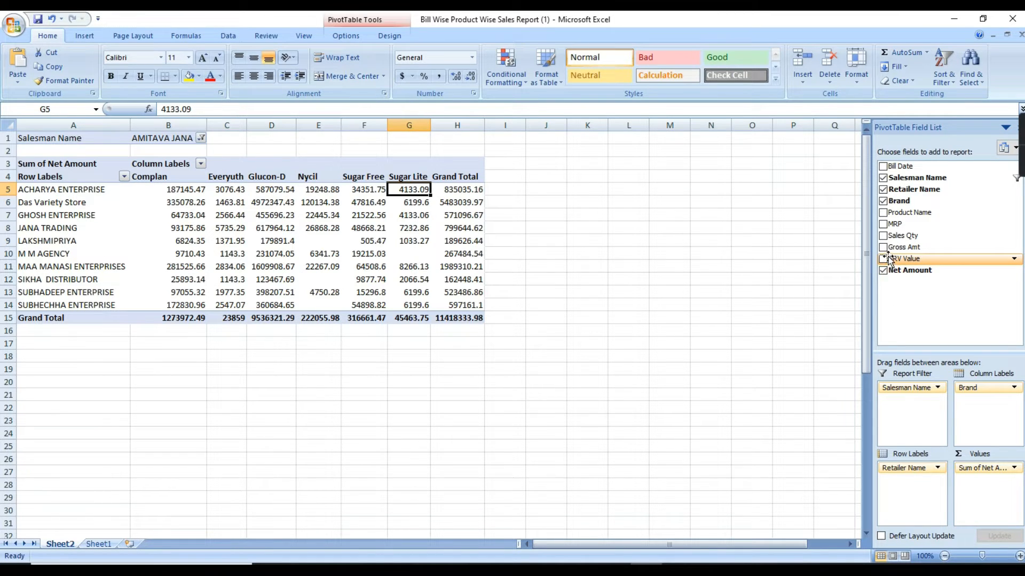
Step: Try NRV Value as a second summed value beside Net Amount, and remove it from the pivot table again
drag(889, 260, 986, 501)
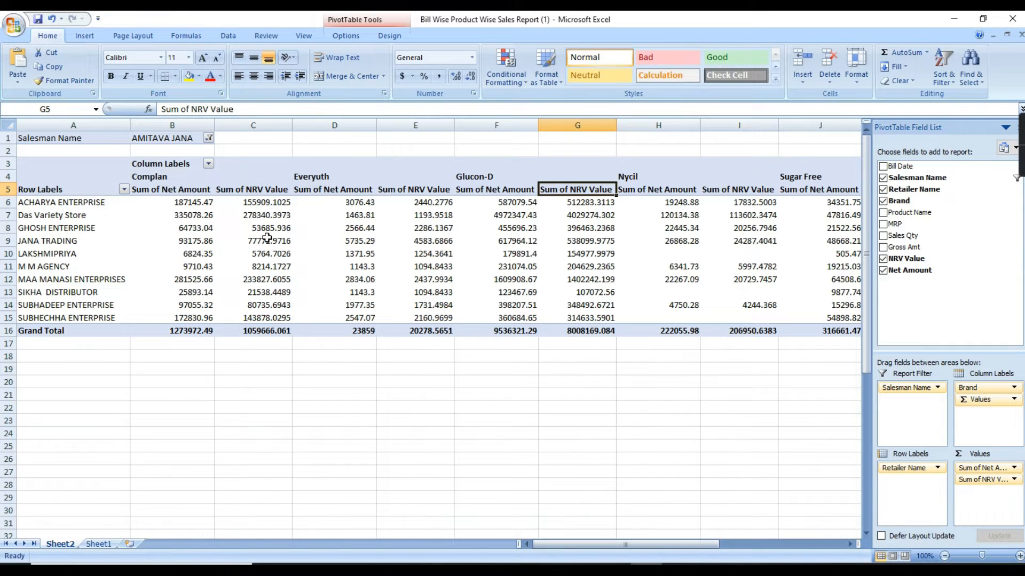
click(51, 214)
click(190, 214)
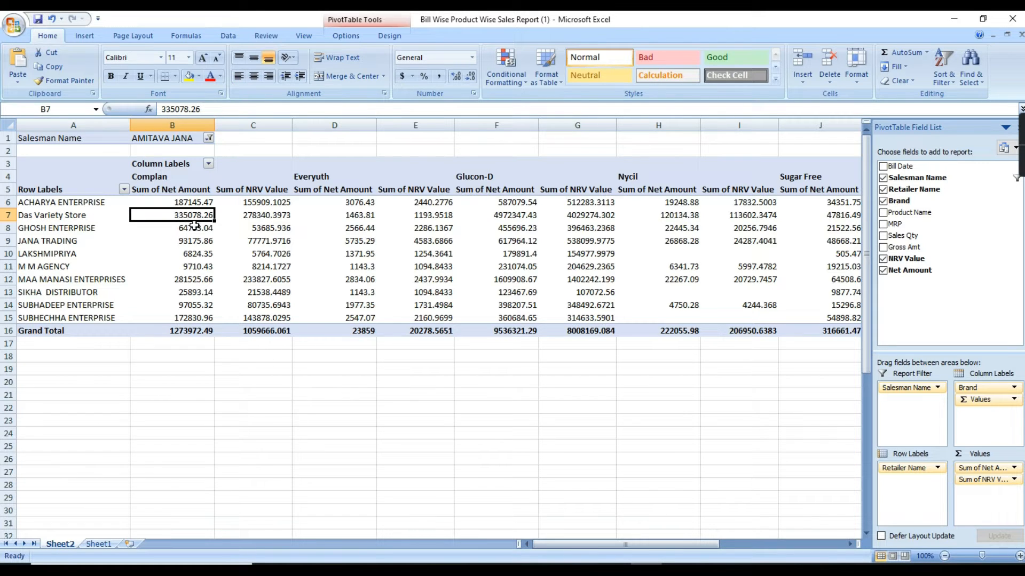
click(254, 219)
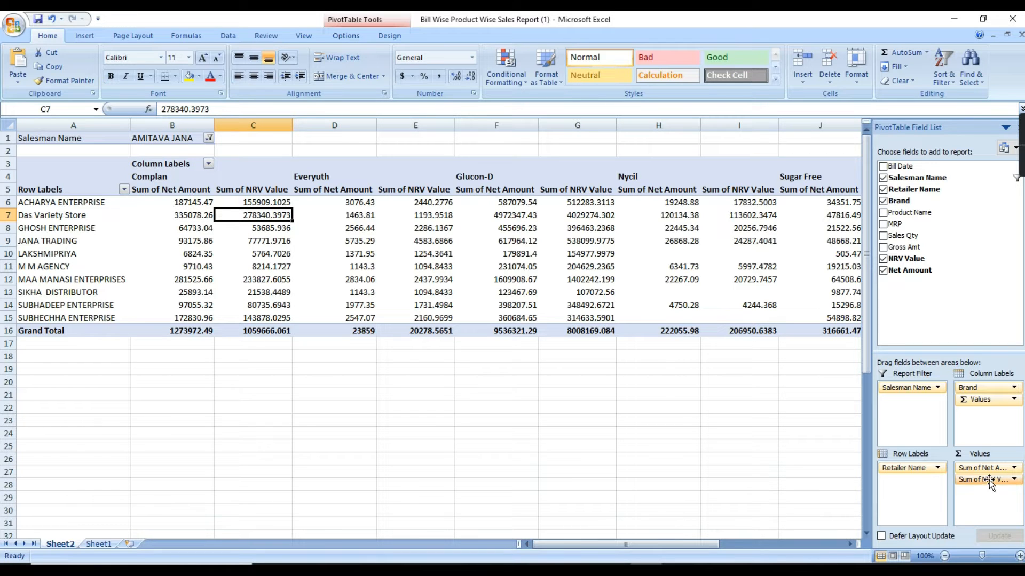
drag(989, 483, 918, 294)
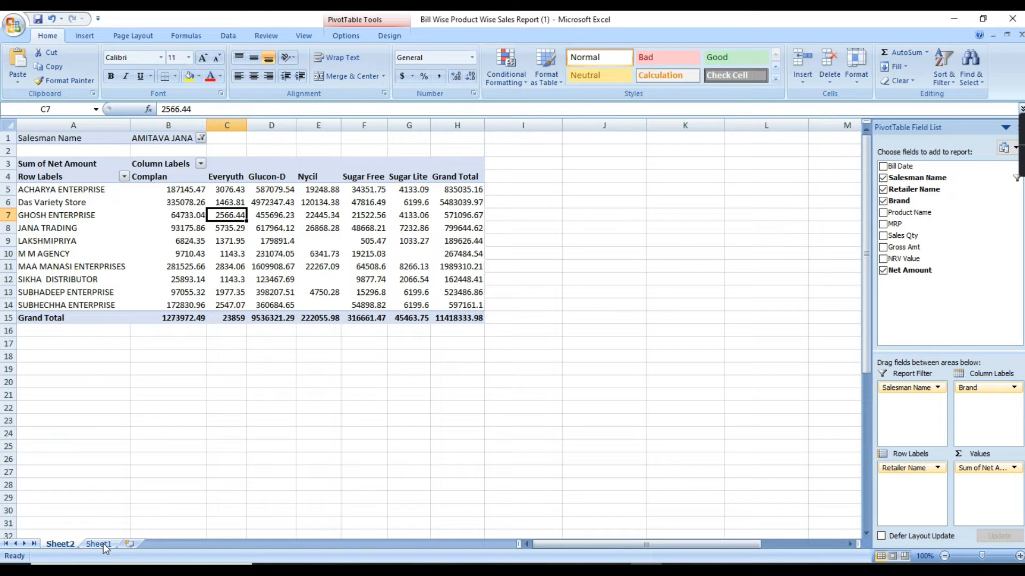
mouse_move(1020, 156)
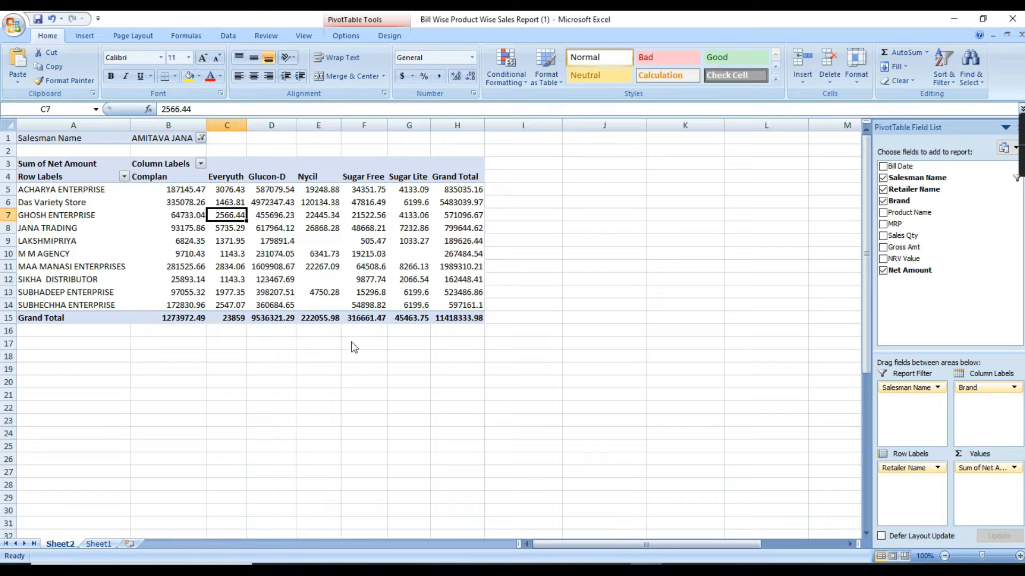
key(Right)
key(Down)
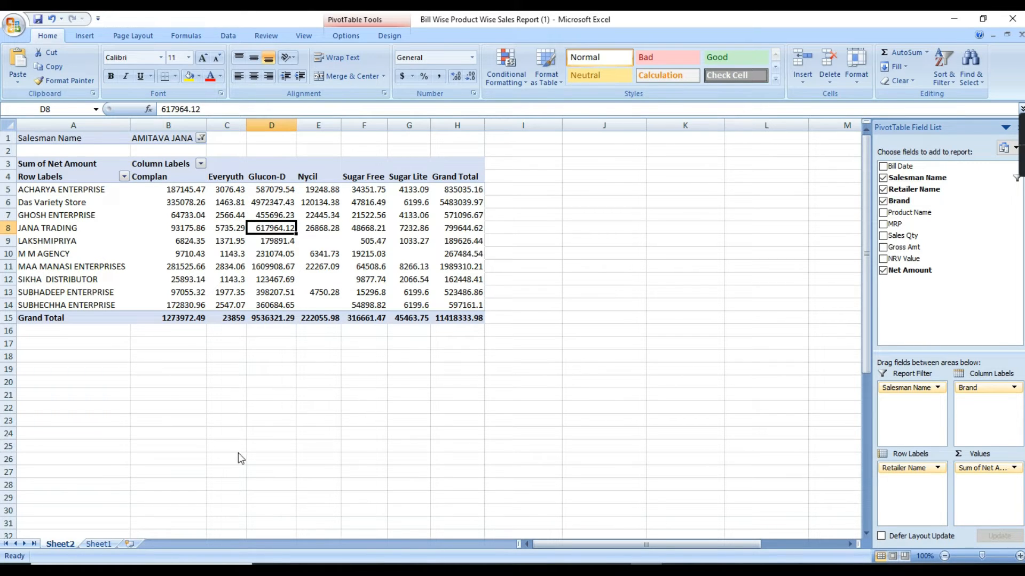
key(Down)
key(Down)
key(Down)
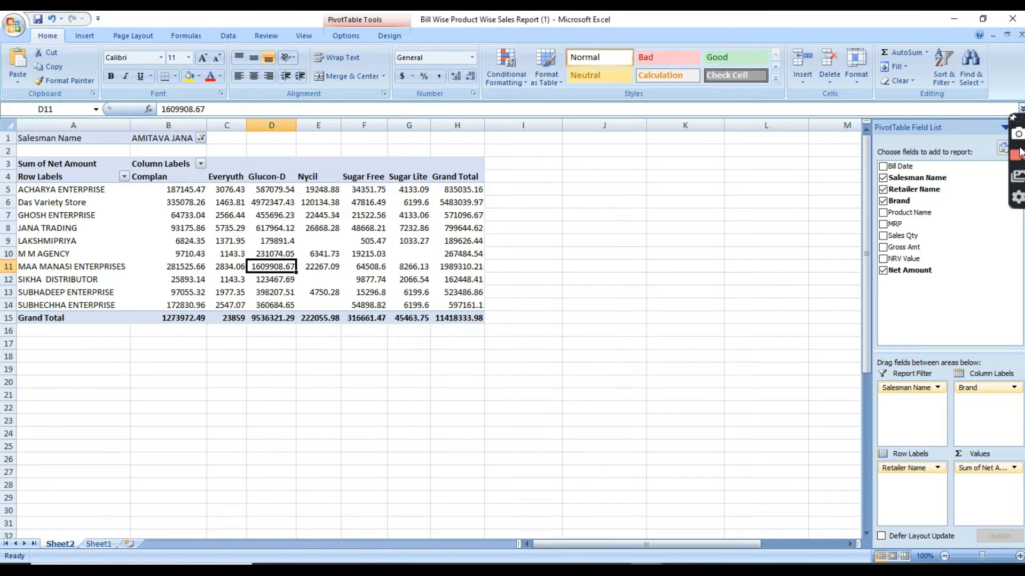
click(1018, 156)
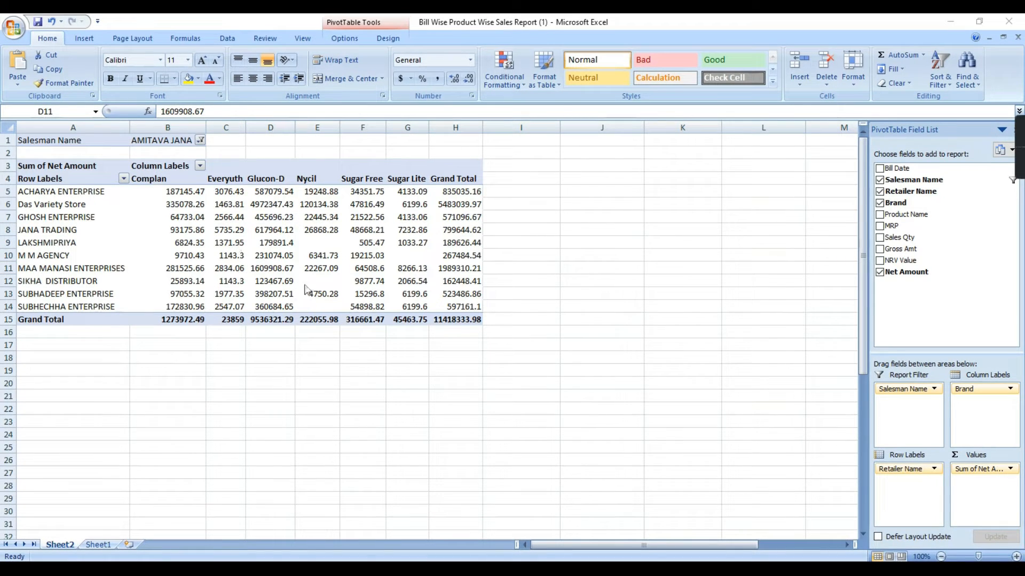
Step: Look through the source sales records on Sheet1, checking which retailers belong to each salesman
click(99, 545)
scroll(178, 218, up, 1)
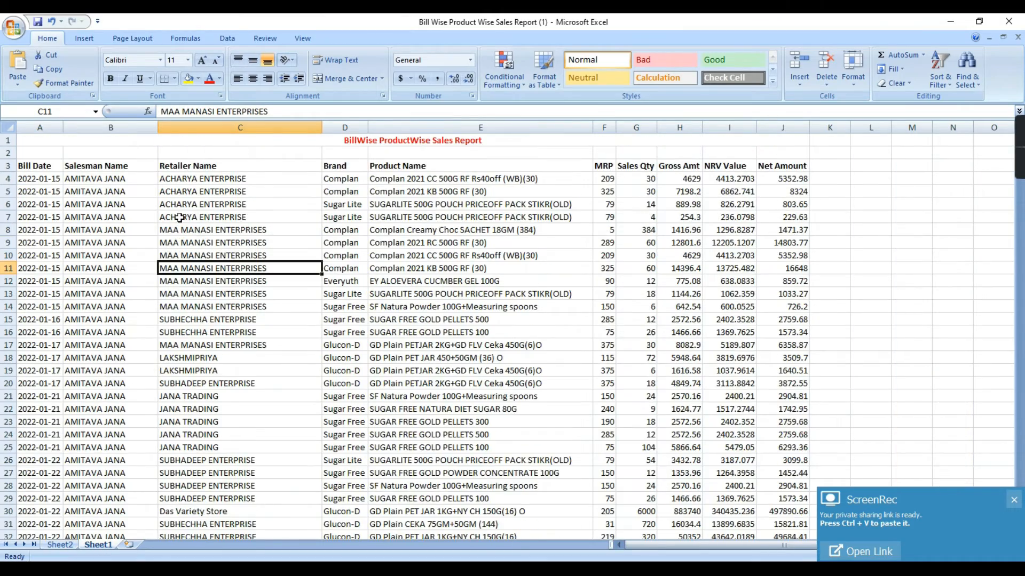
scroll(192, 225, down, 20)
scroll(204, 230, down, 20)
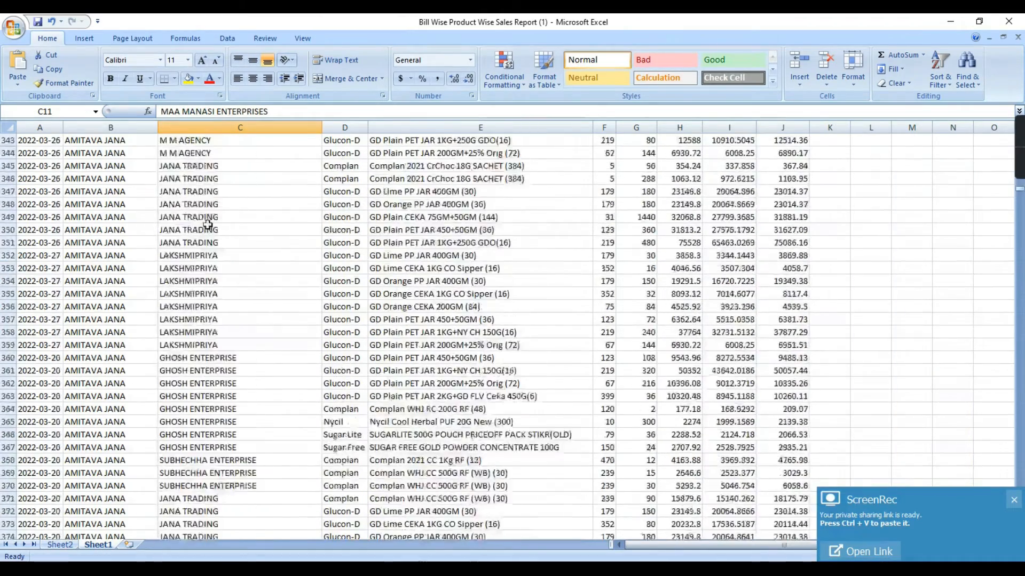
scroll(221, 357, down, 20)
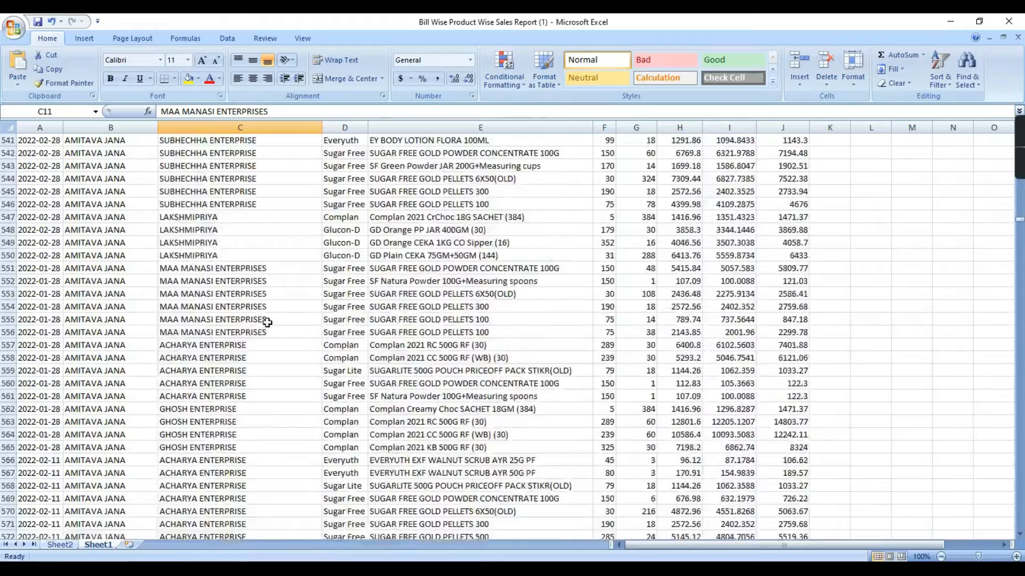
scroll(269, 317, down, 20)
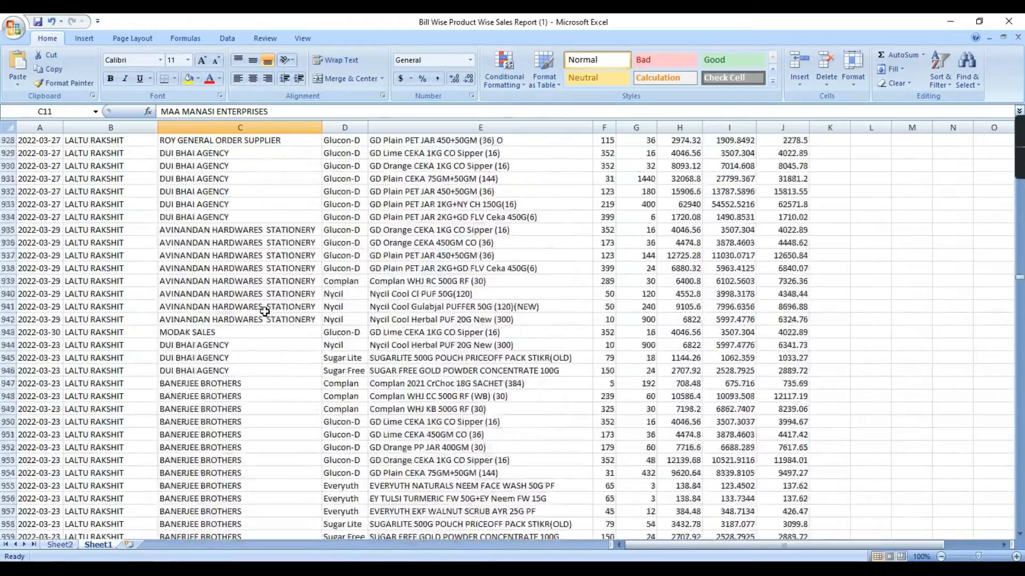
scroll(265, 313, down, 20)
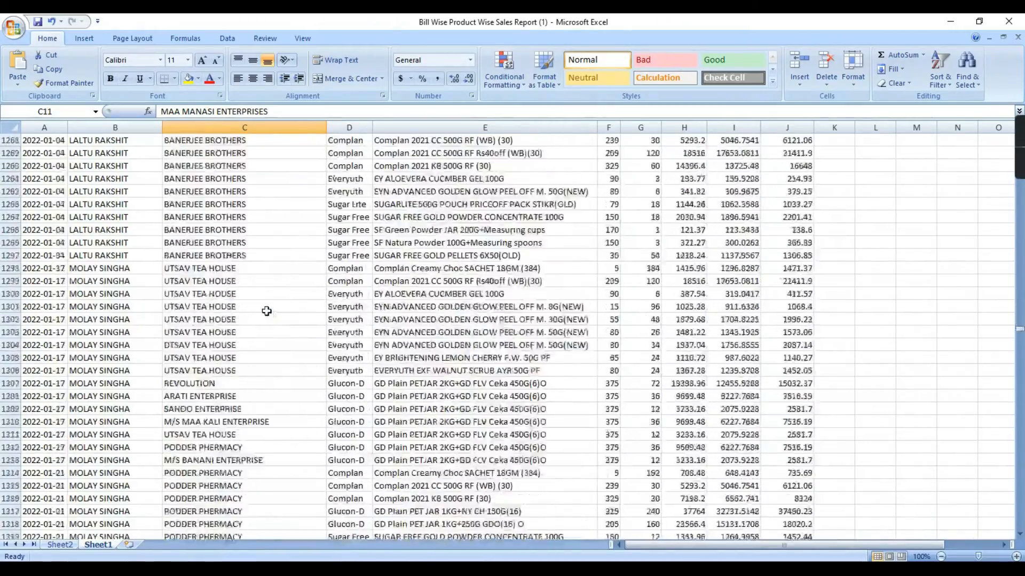
scroll(267, 314, down, 15)
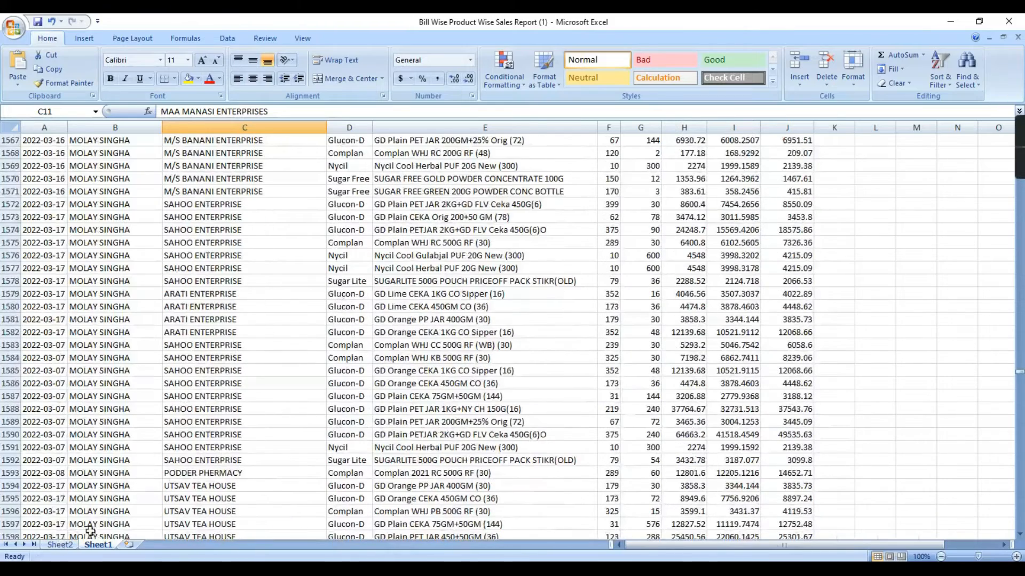
Step: Return to the pivot table on Sheet2 and filter it to show only the last salesman listed
click(72, 545)
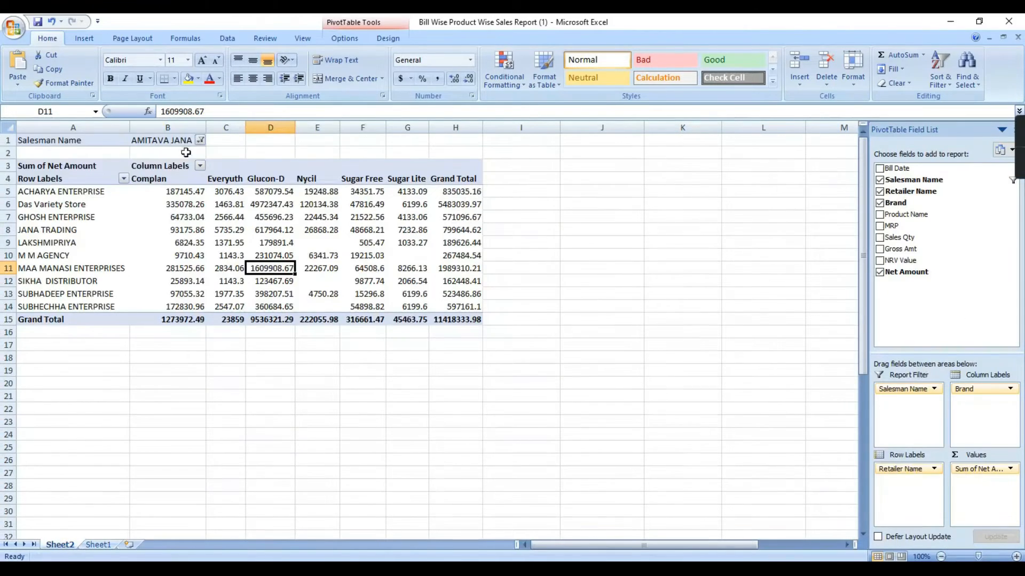
click(200, 140)
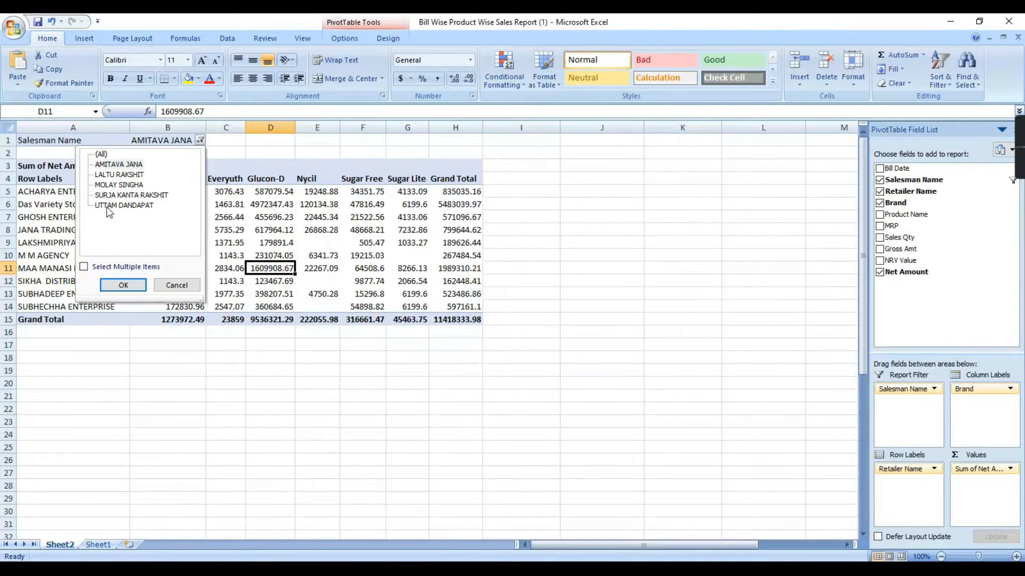
click(124, 206)
click(124, 286)
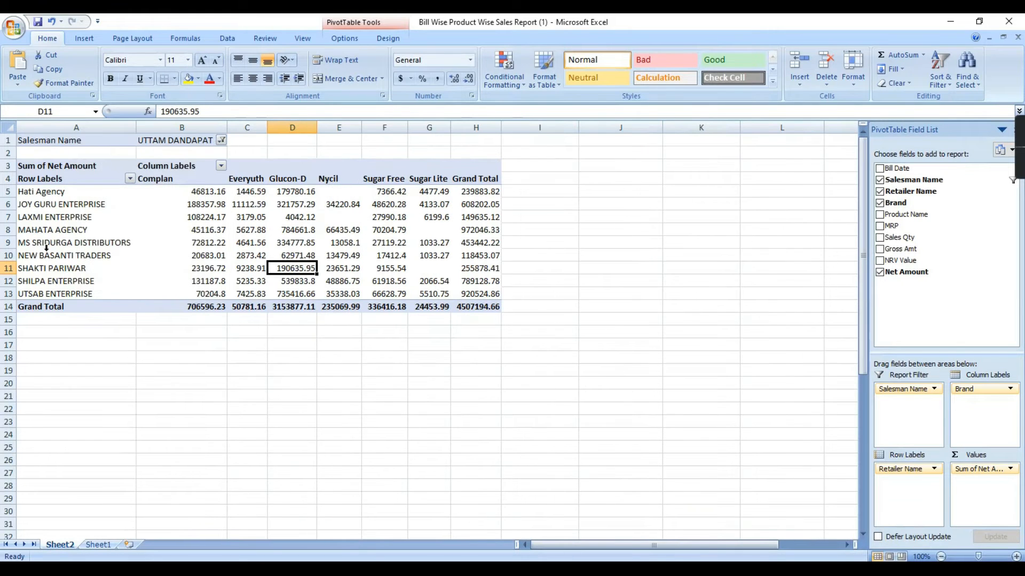
Step: Change the pivot table's Salesman Name filter to the third salesman listed
click(221, 141)
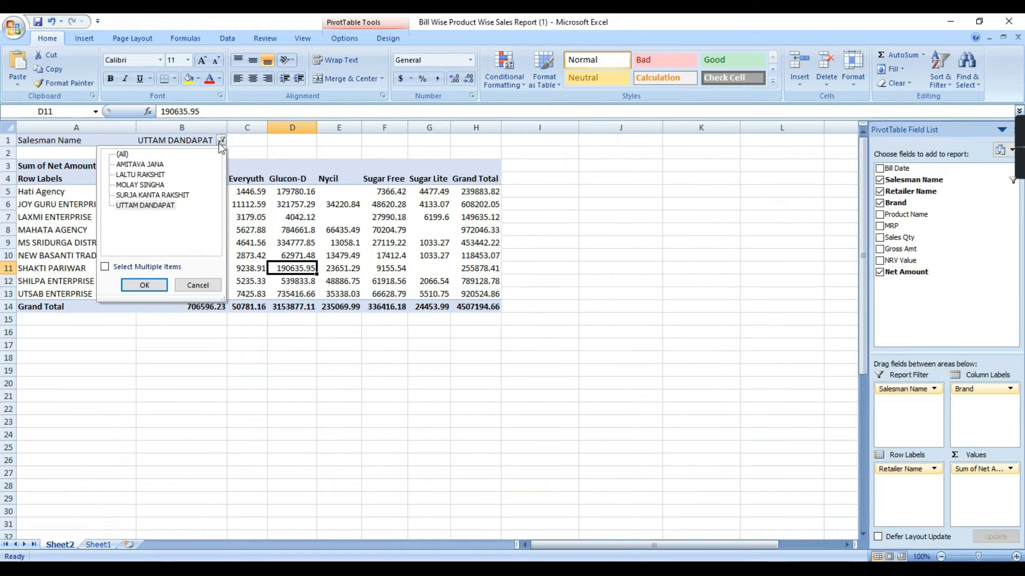
click(128, 186)
click(143, 285)
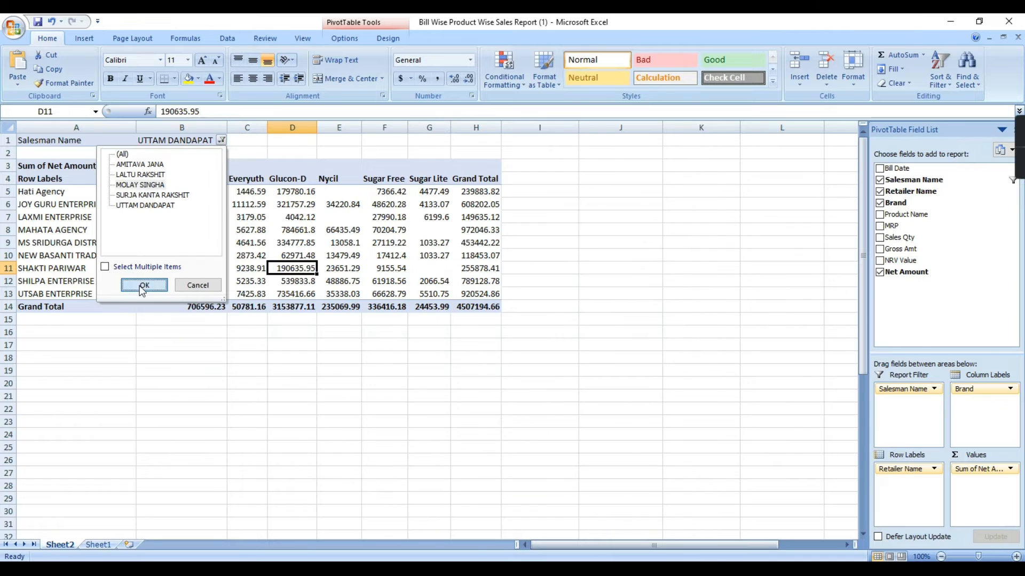
click(673, 292)
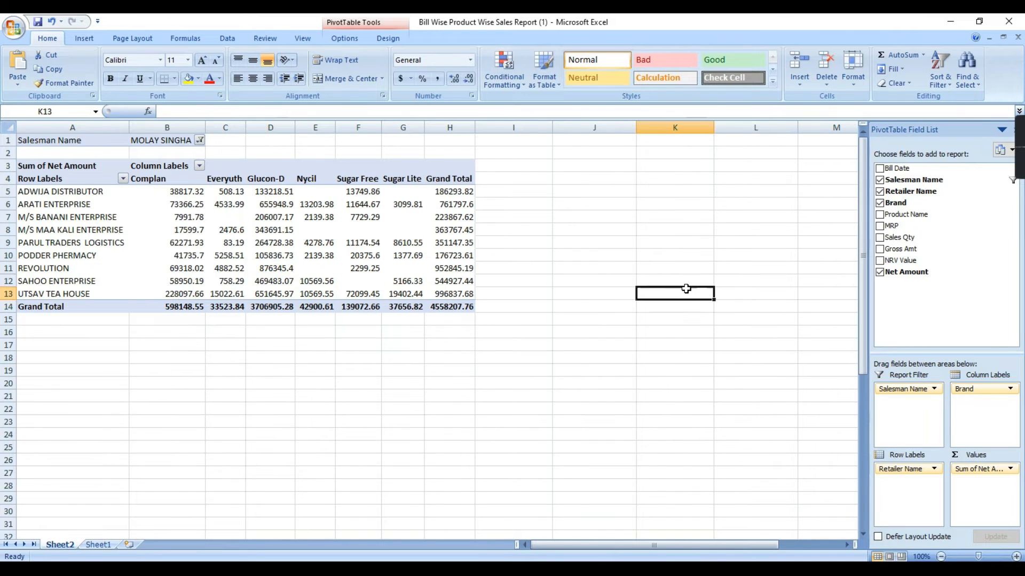
Step: Review the whole filtered pivot table in A1:H14, including its filter row and grand totals
drag(472, 312, 32, 140)
click(657, 305)
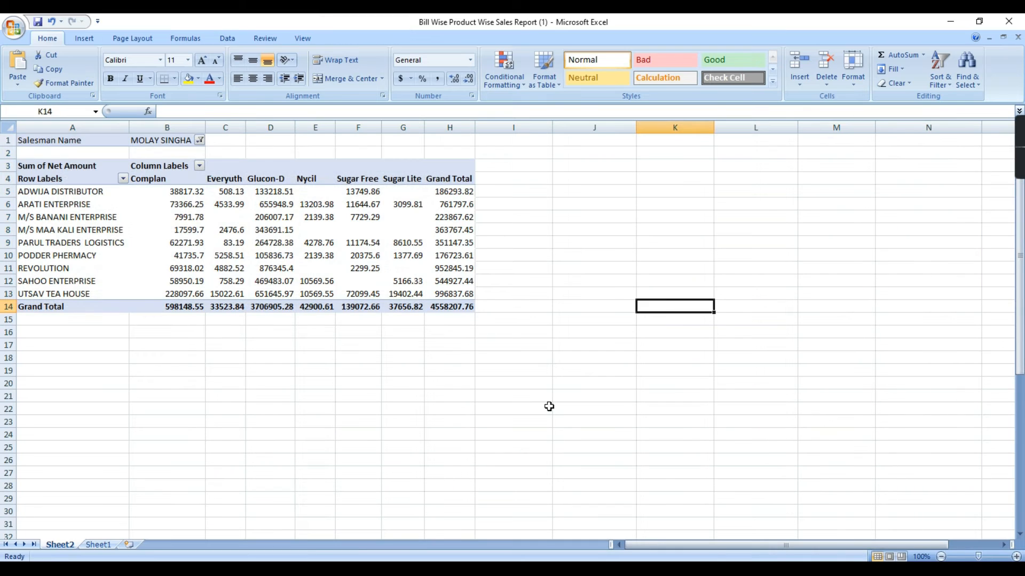
drag(460, 308, 55, 128)
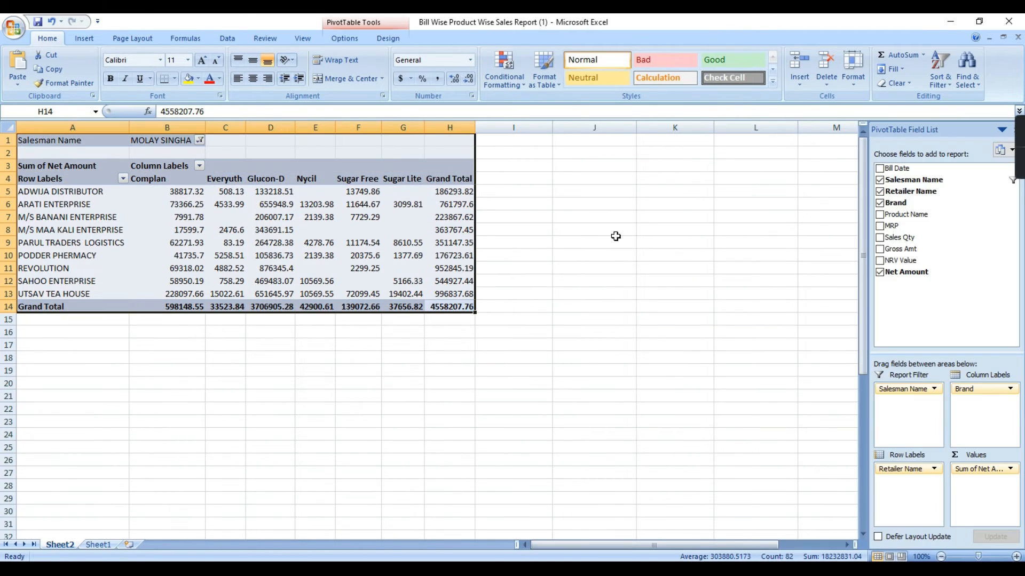
click(637, 295)
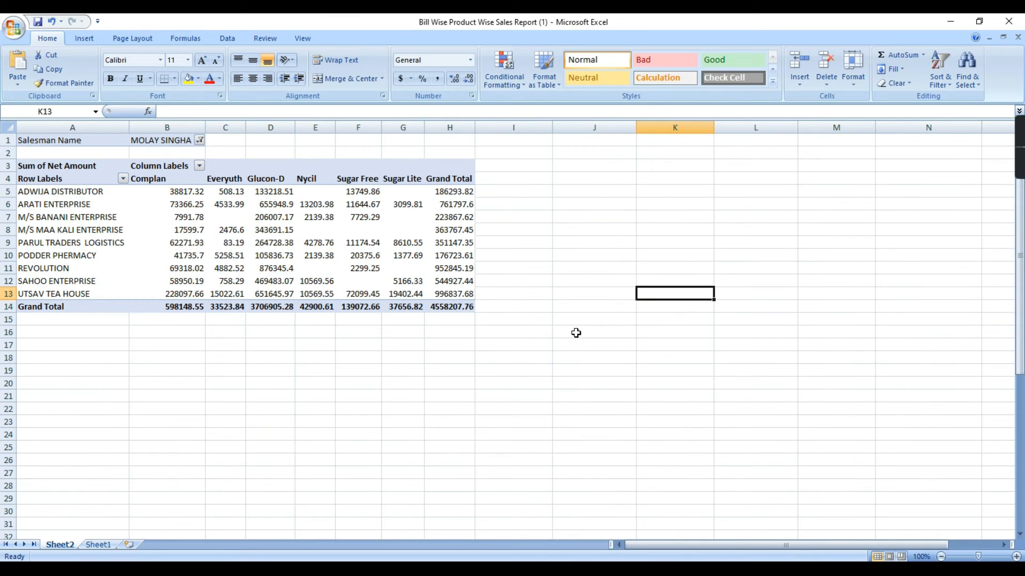
click(460, 369)
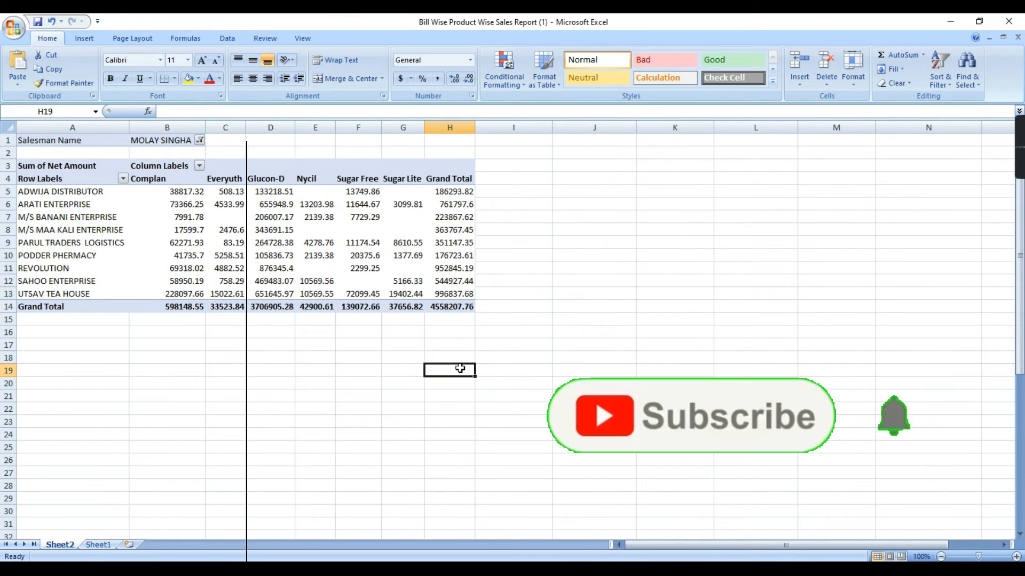
Step: Choose a different salesman in the pivot table's Salesman Name filter
click(200, 140)
click(119, 174)
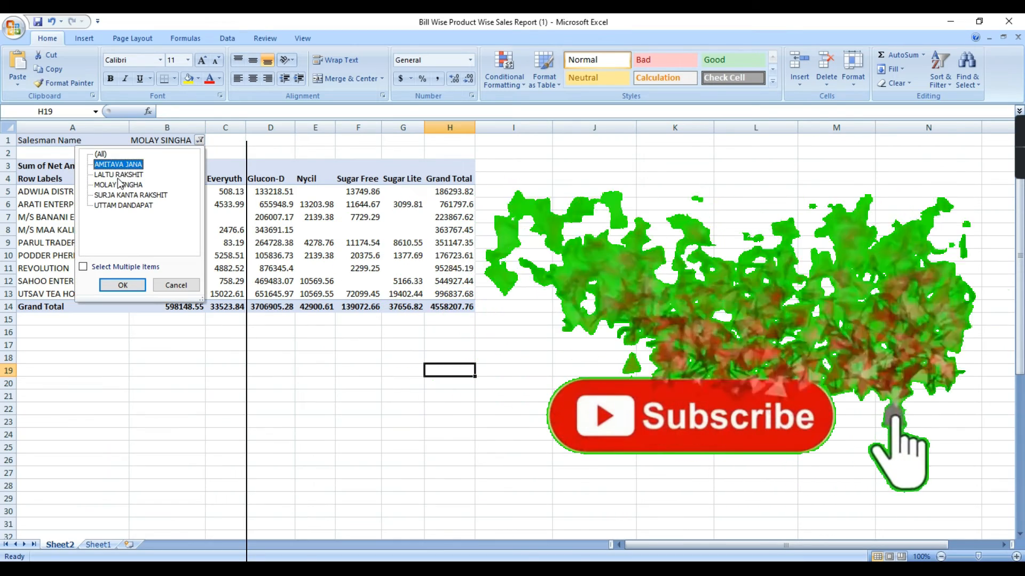